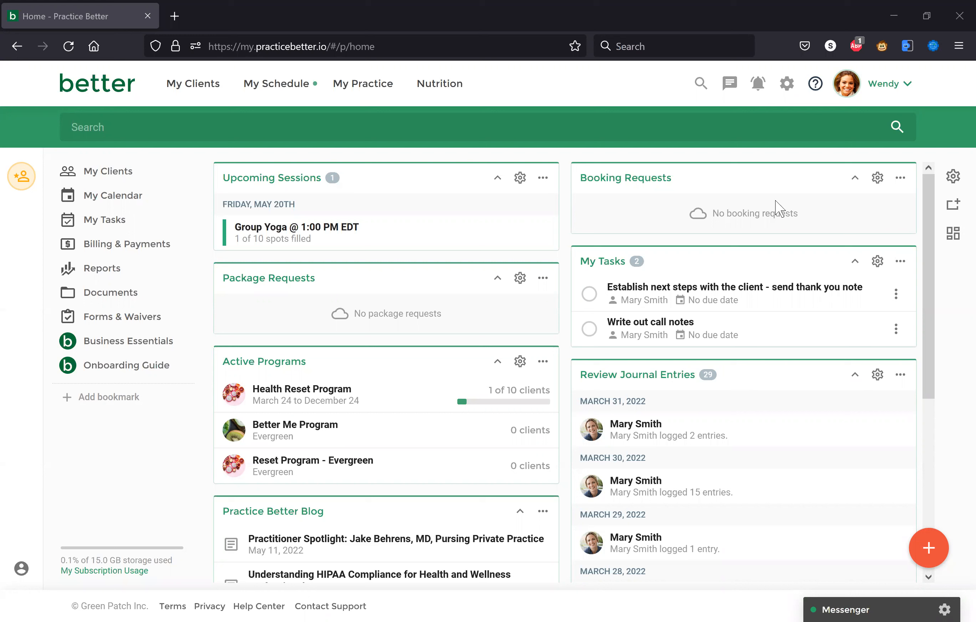
Start creating a new one-on-one service in My Services.
{"action": "left_click", "coordinate": [355, 89]}
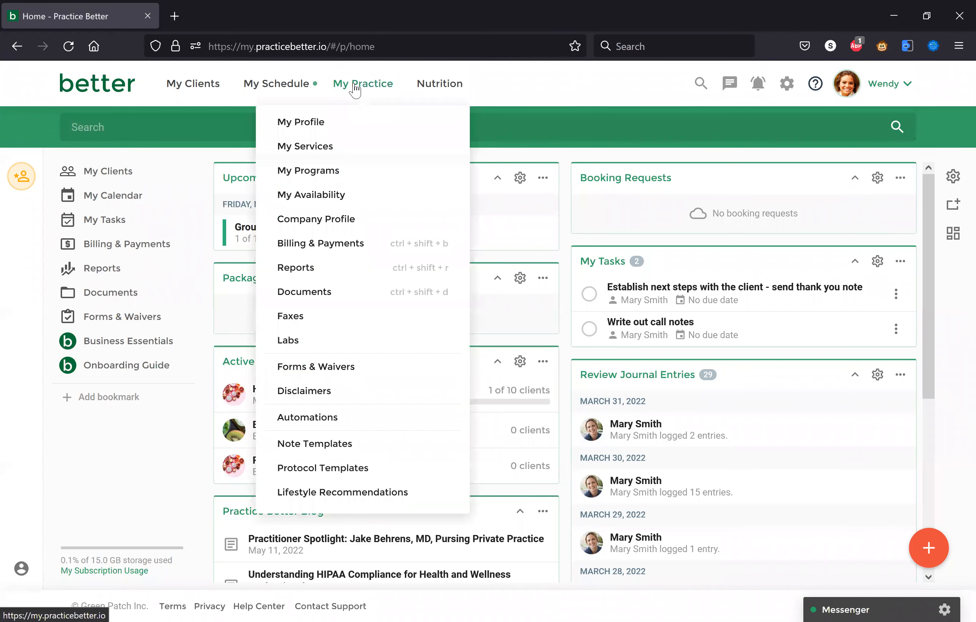
{"action": "left_click", "coordinate": [337, 154]}
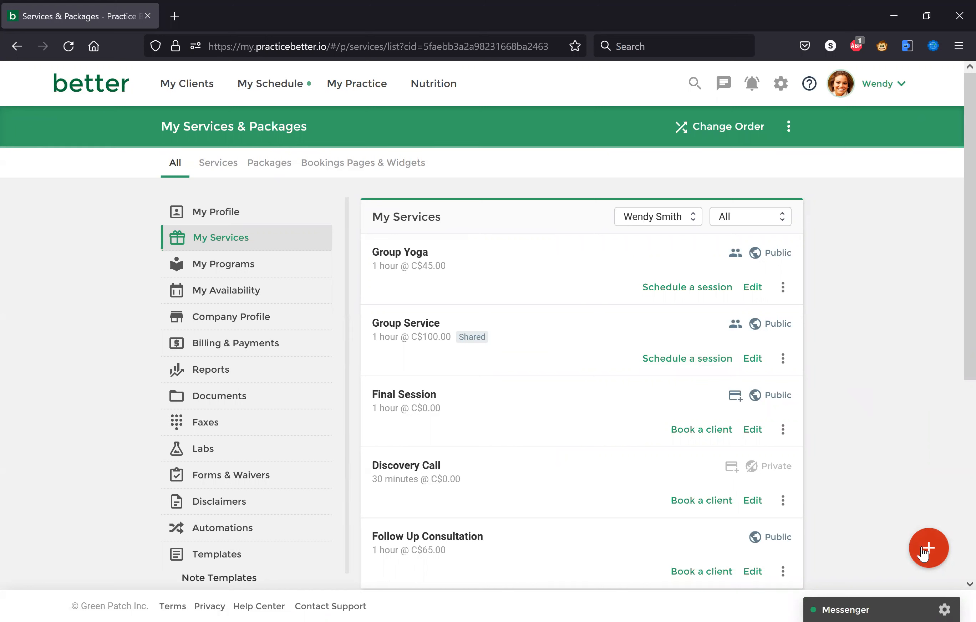
{"action": "left_click", "coordinate": [925, 553]}
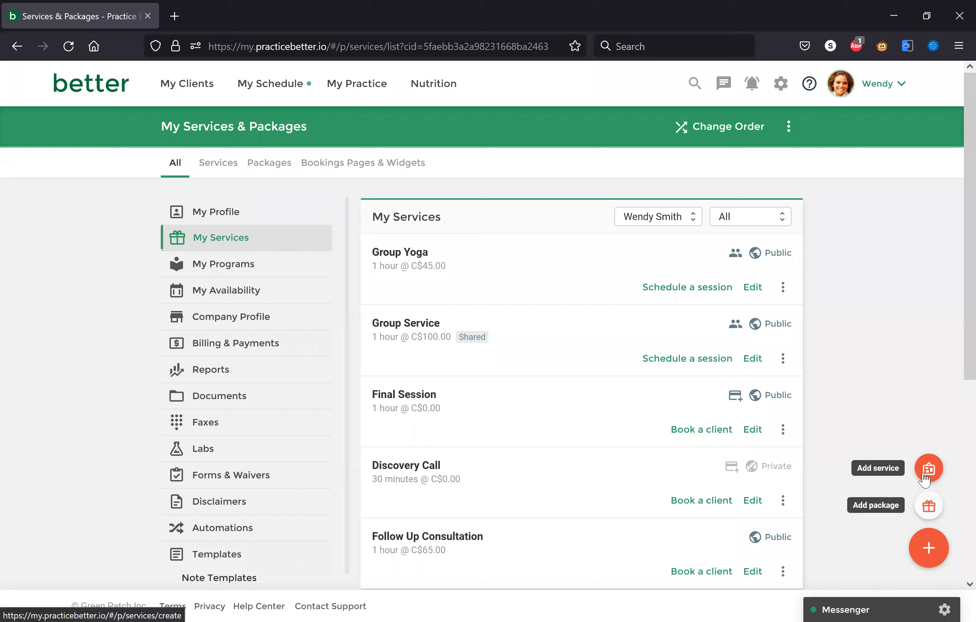
{"action": "left_click", "coordinate": [928, 469]}
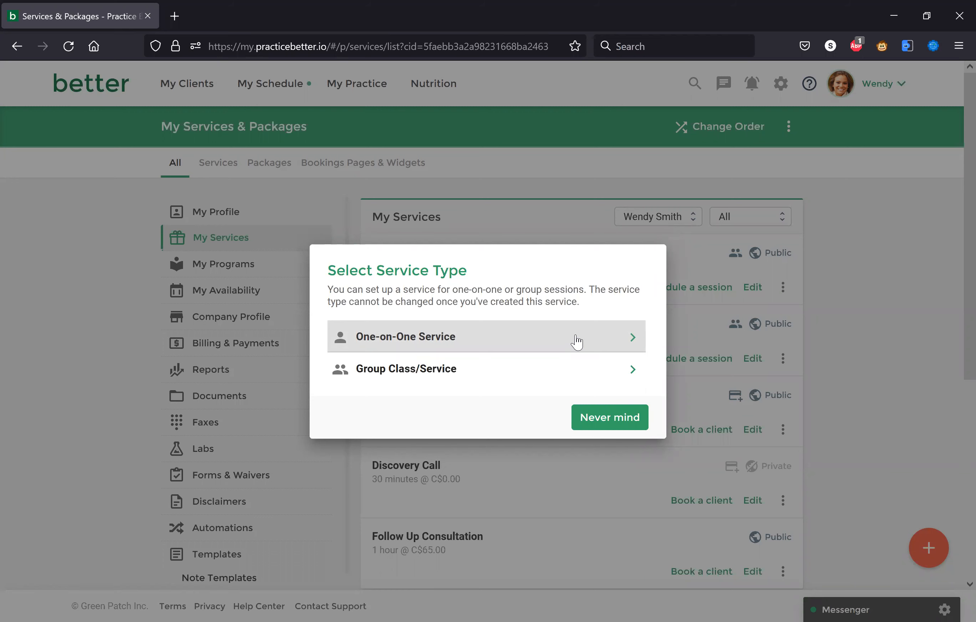
{"action": "left_click", "coordinate": [577, 342]}
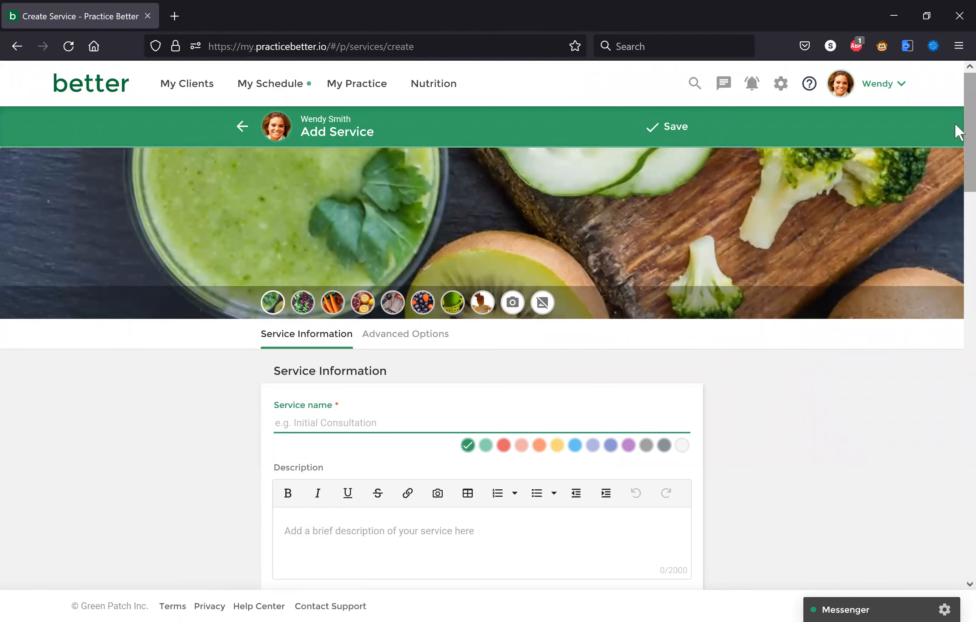
Name the service Initial Consultation and set its duration to 30 minutes, keeping the terms and conditions at None.
{"action": "scroll", "coordinate": [954, 145], "scroll_direction": "down", "scroll_amount": 3}
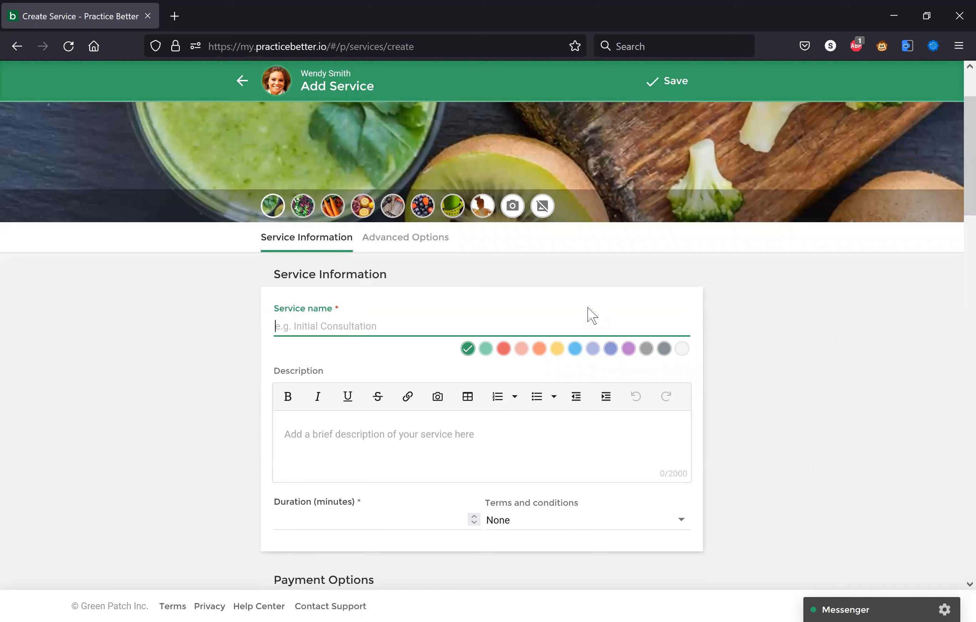
{"action": "type", "text": "Initial Consultation"}
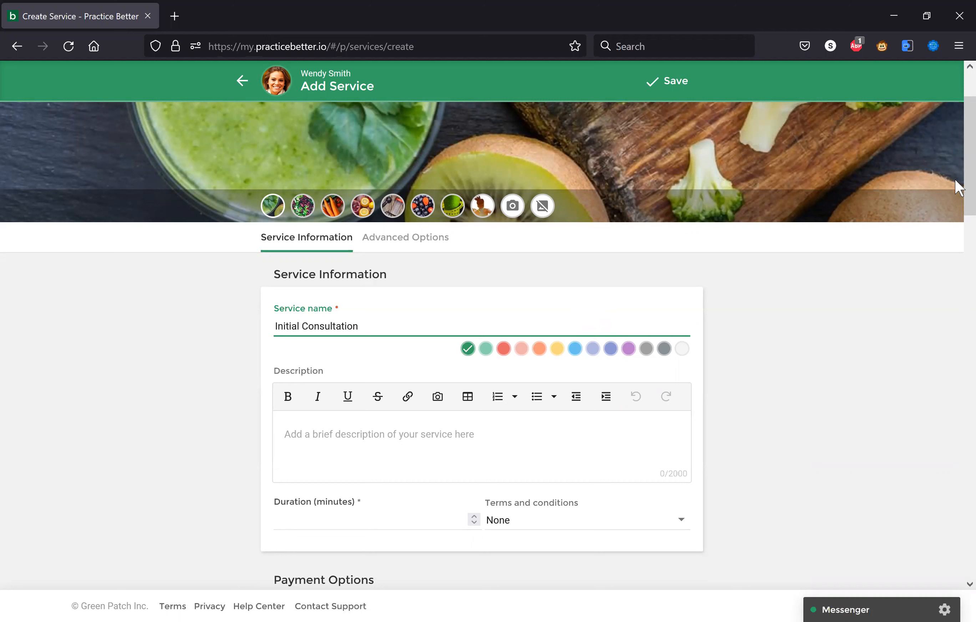
{"action": "left_click", "coordinate": [400, 521]}
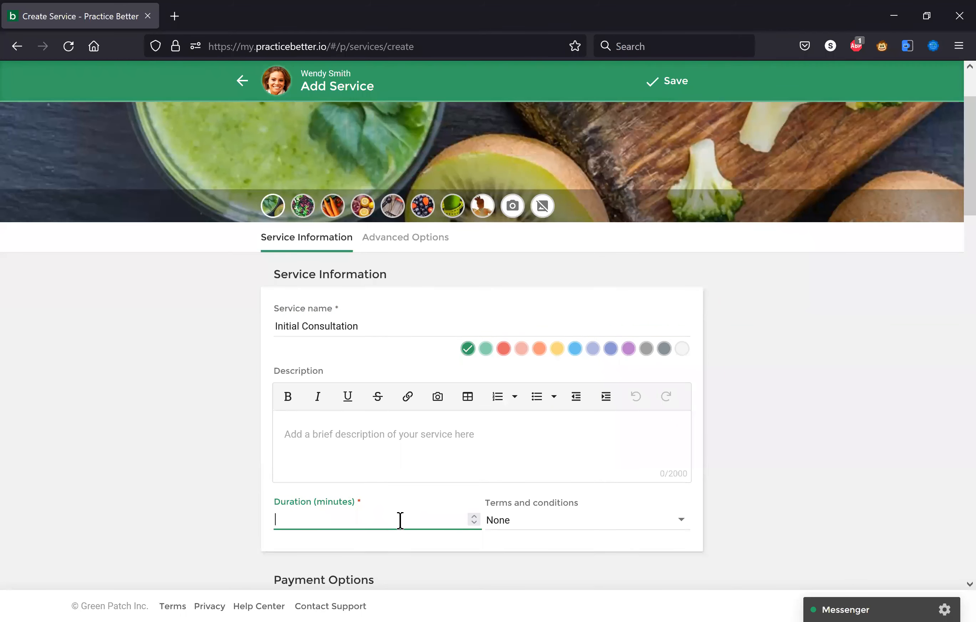
{"action": "type", "text": "30"}
{"action": "left_click", "coordinate": [533, 526]}
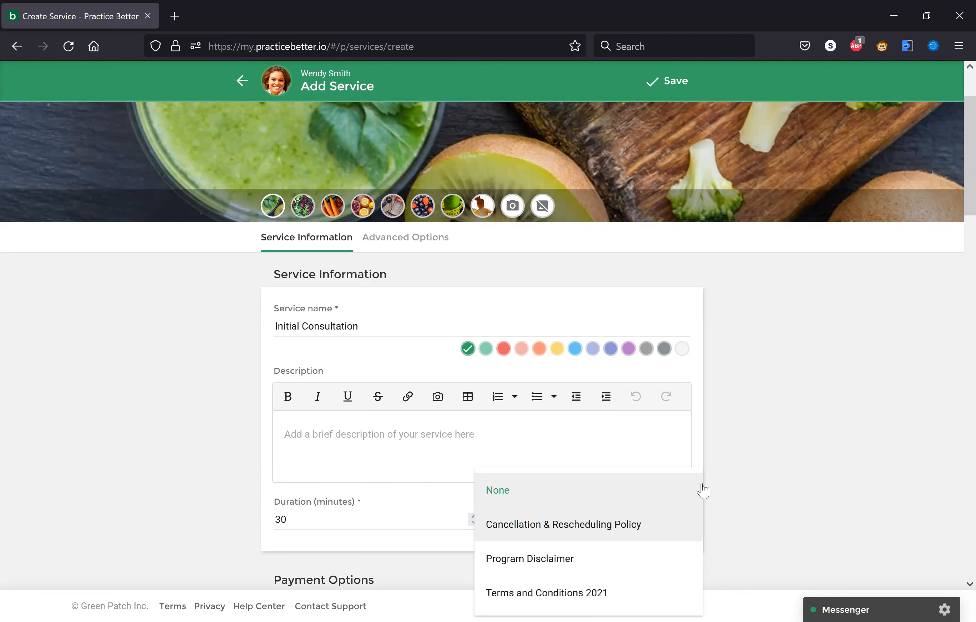
{"action": "left_click", "coordinate": [956, 148]}
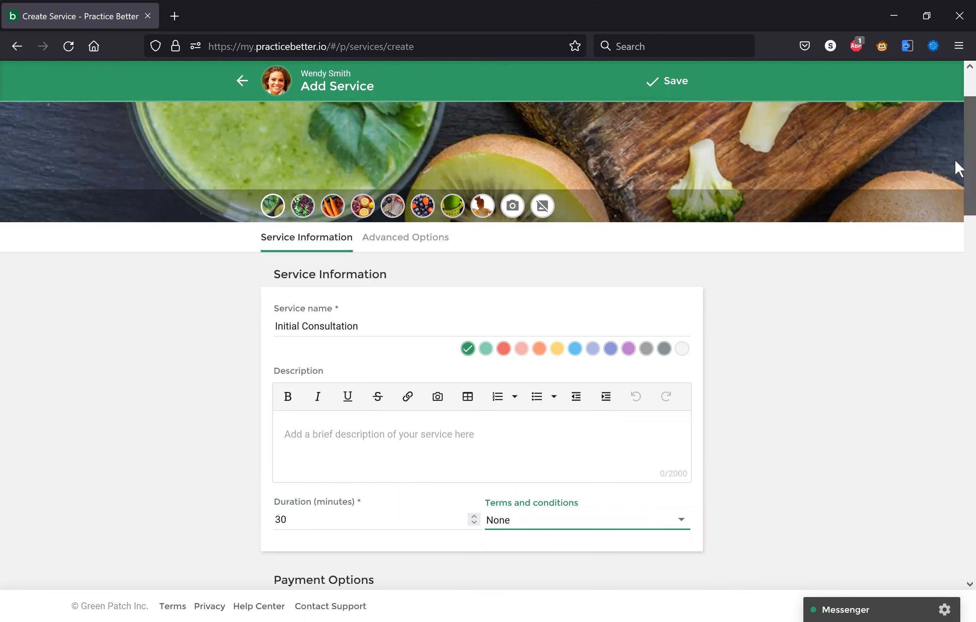
Set fixed-fee pricing with a fee of C$100, displayed on the public bookings page with no payment required.
{"action": "scroll", "coordinate": [956, 184], "scroll_direction": "down", "scroll_amount": 8}
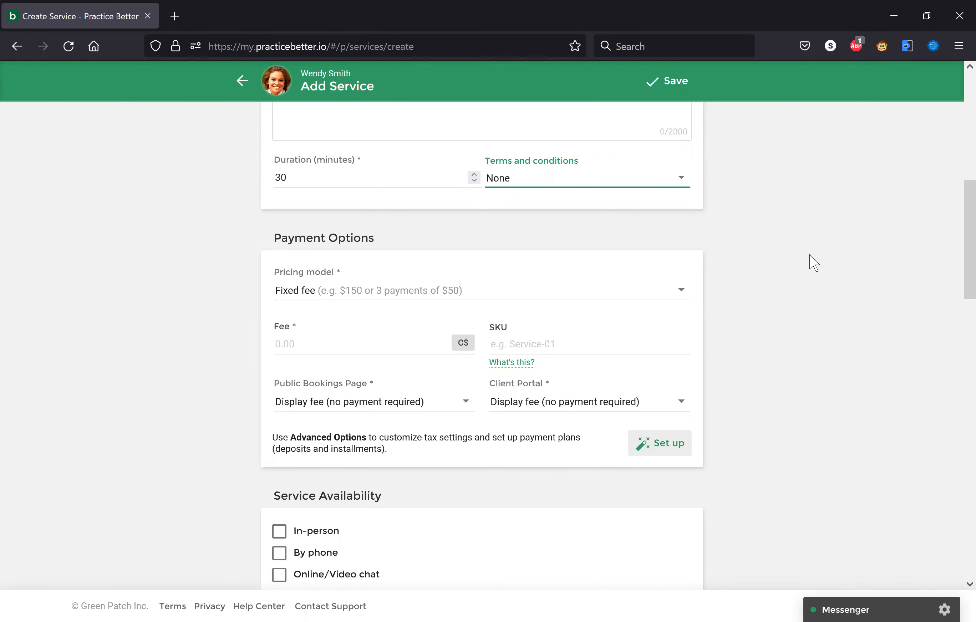
{"action": "left_click", "coordinate": [516, 304]}
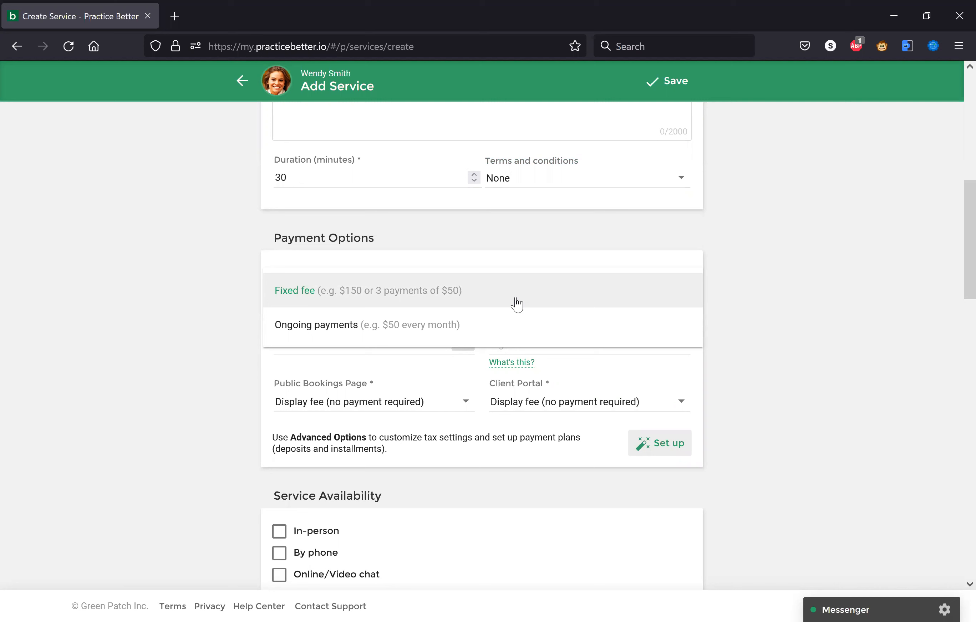
{"action": "left_click", "coordinate": [478, 300]}
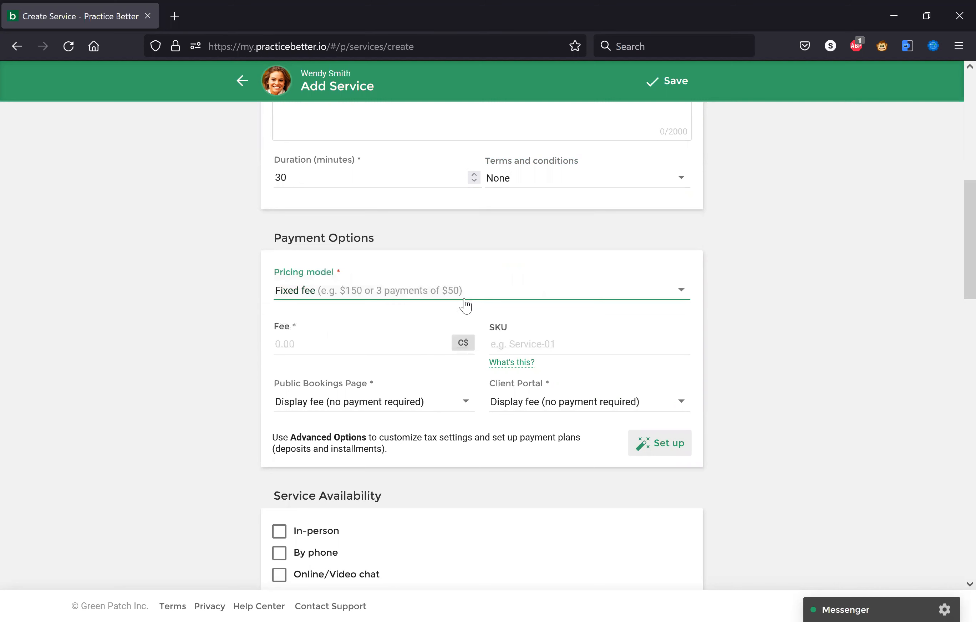
{"action": "left_click", "coordinate": [353, 349]}
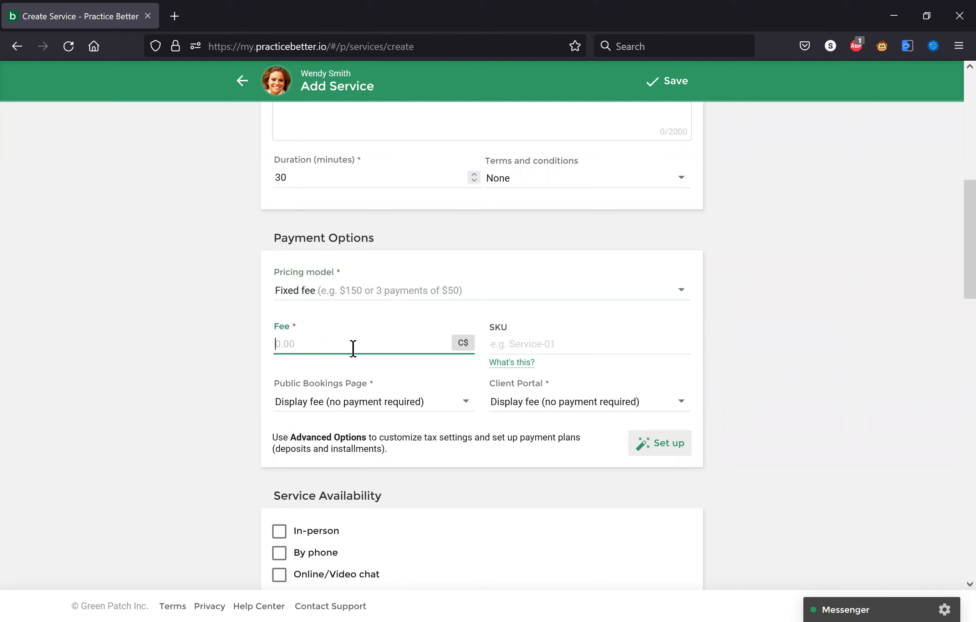
{"action": "type", "text": "100"}
{"action": "left_click", "coordinate": [438, 403]}
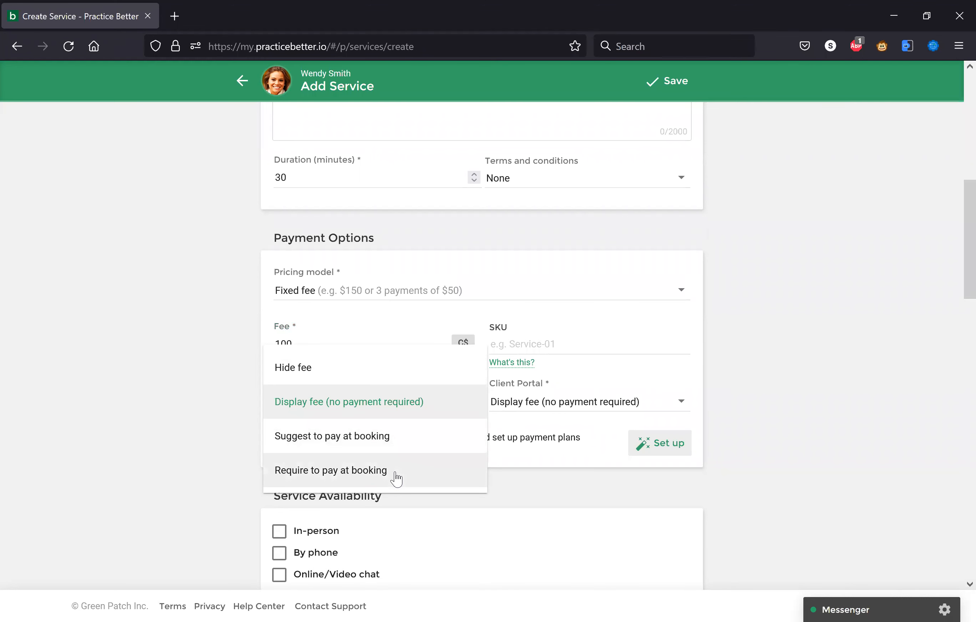
{"action": "left_click", "coordinate": [392, 413]}
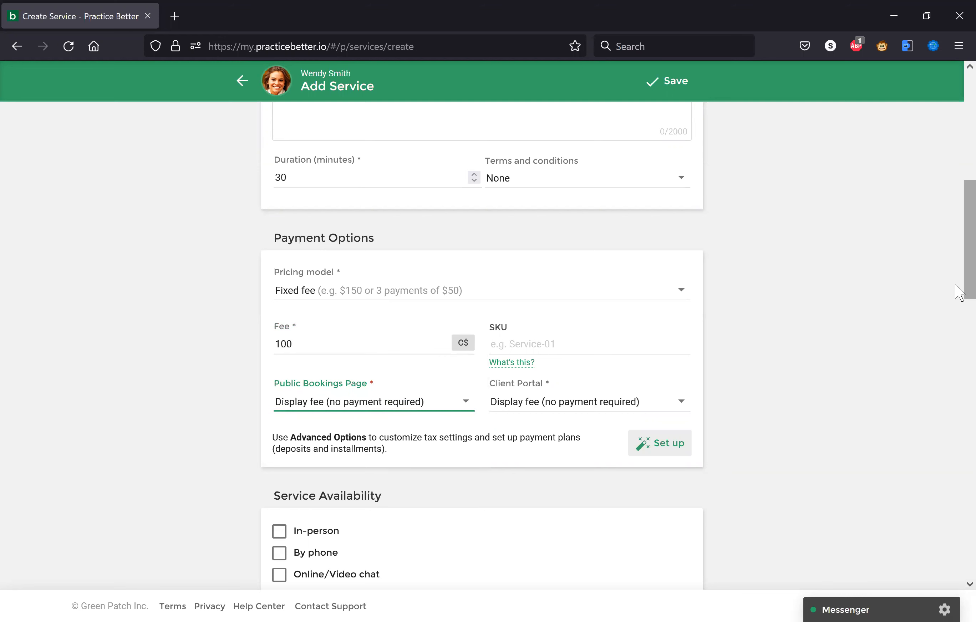
Make the service available by Online/Video chat.
{"action": "left_click_drag", "start_coordinate": [959, 307], "coordinate": [960, 339]}
{"action": "scroll", "coordinate": [560, 334], "scroll_direction": "down", "scroll_amount": 2}
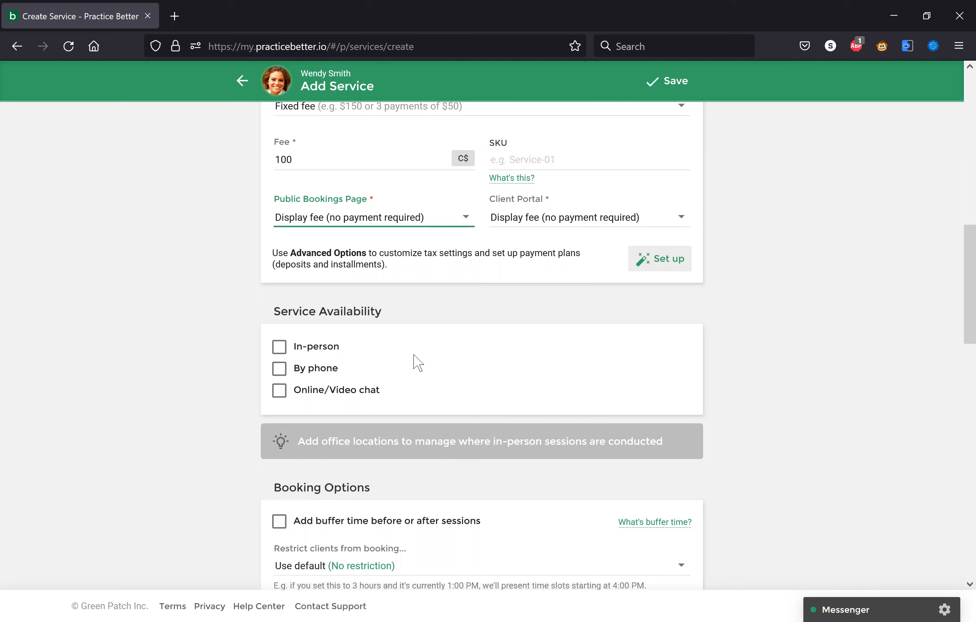
{"action": "left_click", "coordinate": [357, 399]}
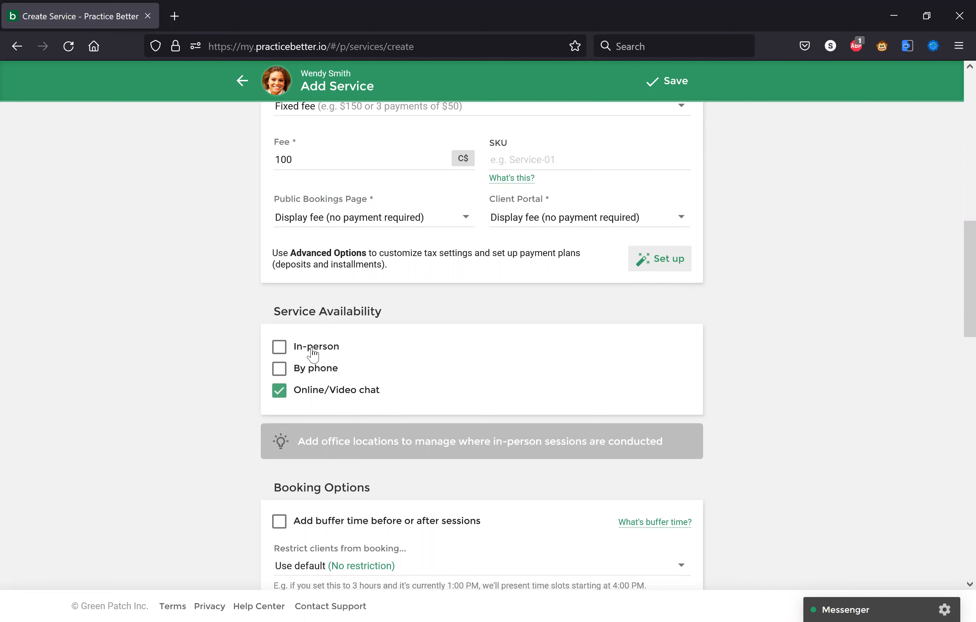
Save the new service with its default booking, restriction and notification options, and finish without choosing a suggested follow-up action.
{"action": "left_click_drag", "start_coordinate": [956, 267], "coordinate": [947, 360]}
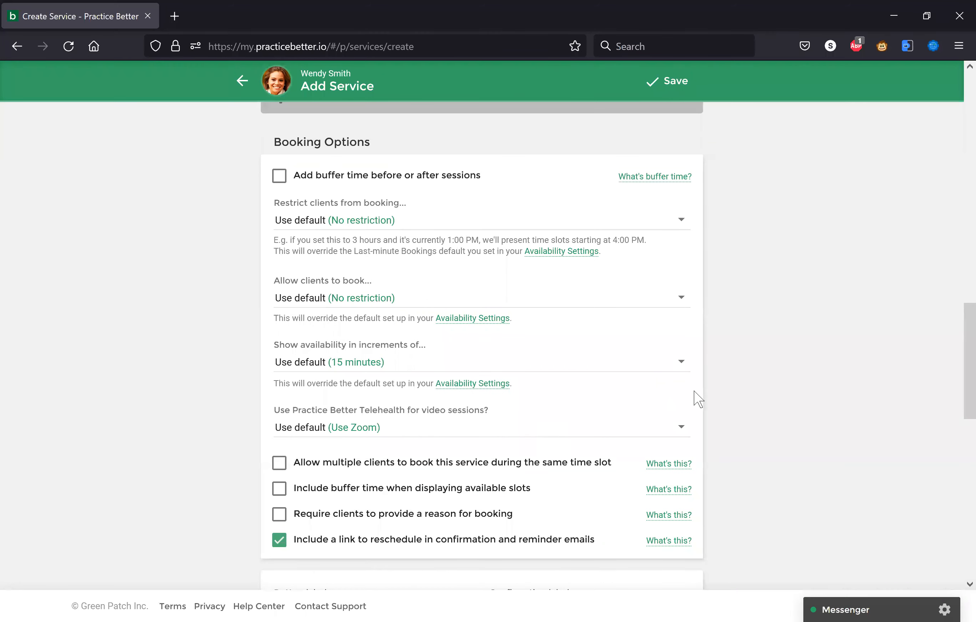
{"action": "scroll", "coordinate": [960, 347], "scroll_direction": "down", "scroll_amount": 6}
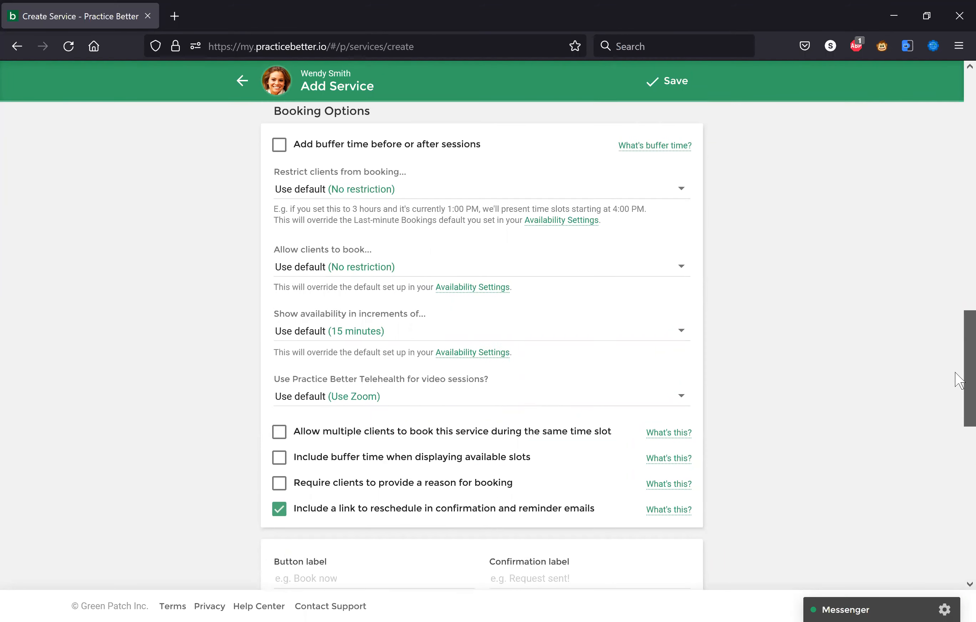
{"action": "scroll", "coordinate": [949, 422], "scroll_direction": "down", "scroll_amount": 5}
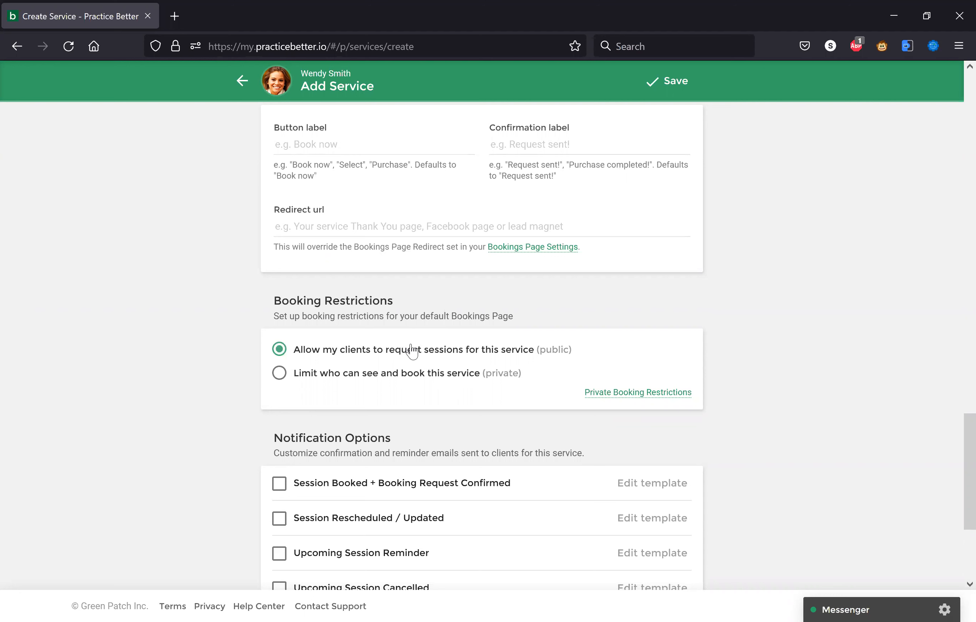
{"action": "left_click_drag", "start_coordinate": [955, 444], "coordinate": [958, 488]}
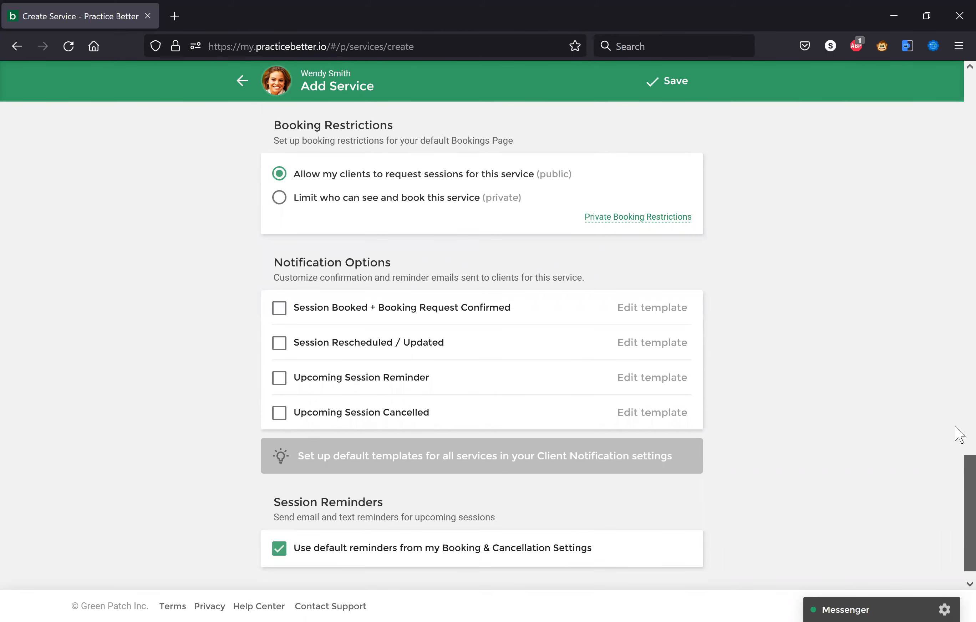
{"action": "scroll", "coordinate": [956, 429], "scroll_direction": "up", "scroll_amount": 20}
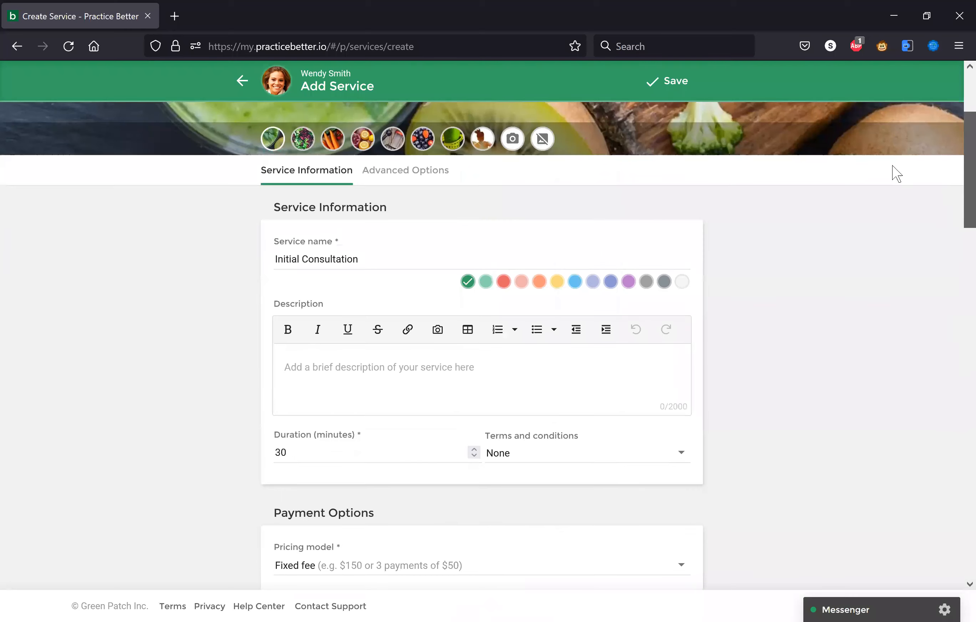
{"action": "left_click_drag", "start_coordinate": [893, 166], "coordinate": [874, 139]}
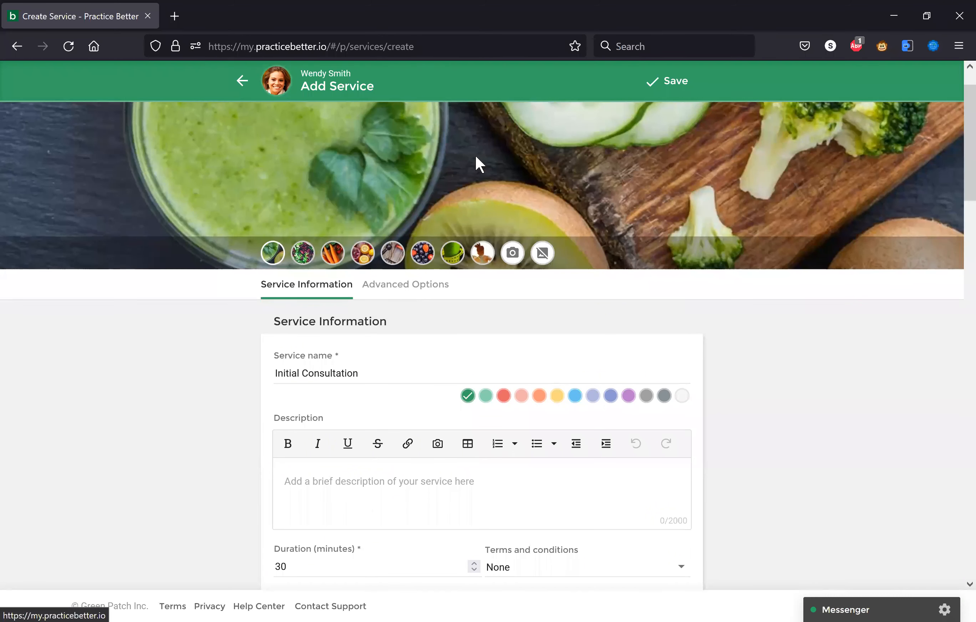
{"action": "left_click", "coordinate": [662, 91]}
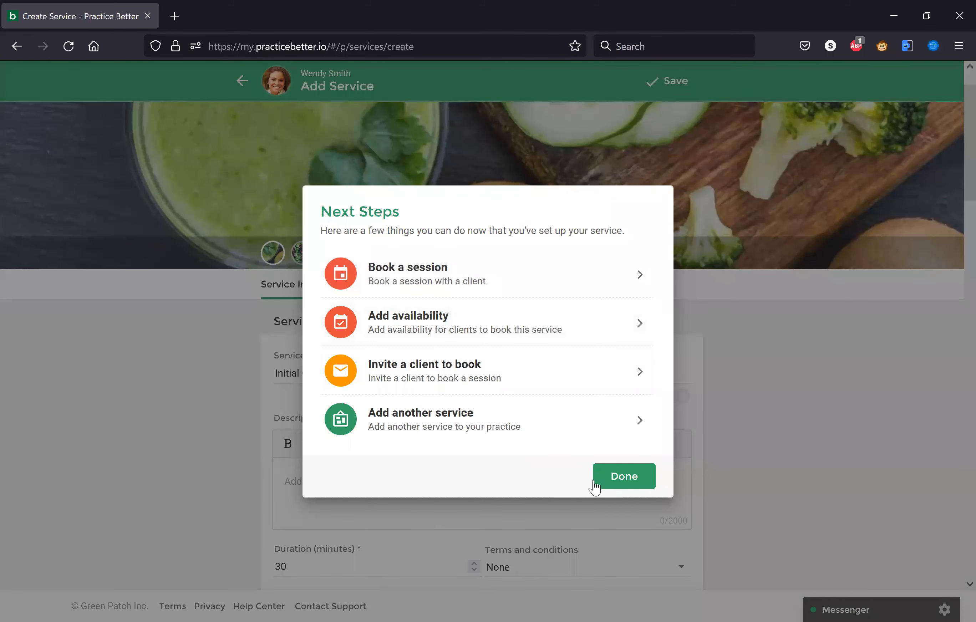
{"action": "left_click", "coordinate": [621, 484]}
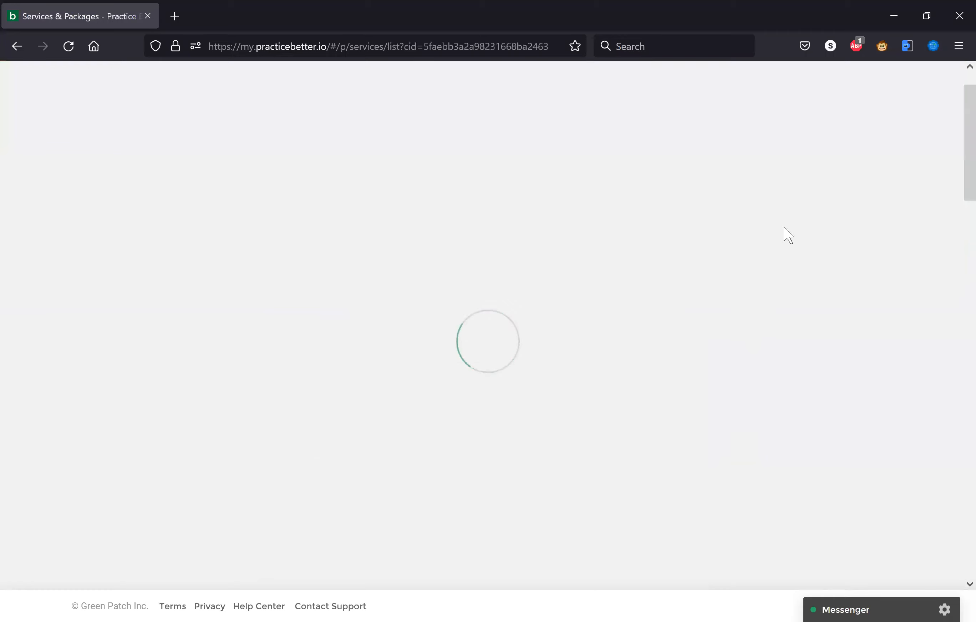
Examine the additional actions offered for the Initial Consultation service in the services list.
{"action": "scroll", "coordinate": [959, 237], "scroll_direction": "down", "scroll_amount": 2}
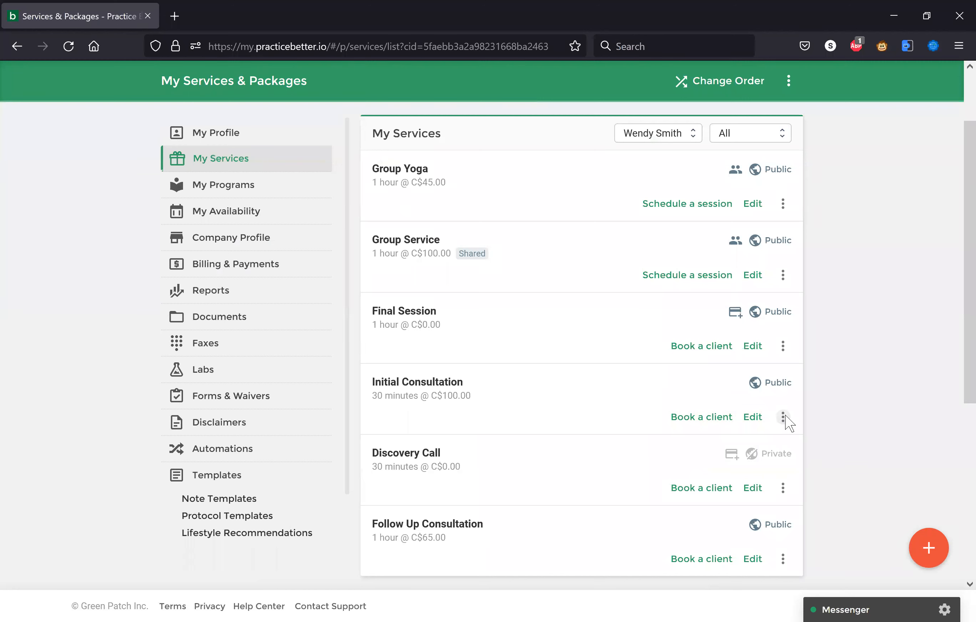
{"action": "left_click", "coordinate": [784, 416]}
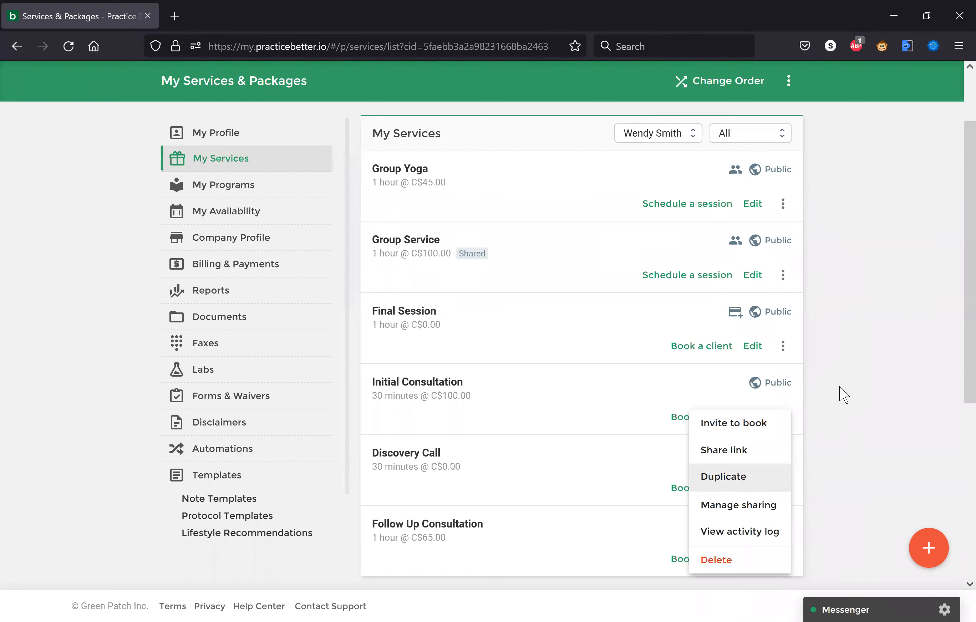
{"action": "left_click", "coordinate": [842, 394]}
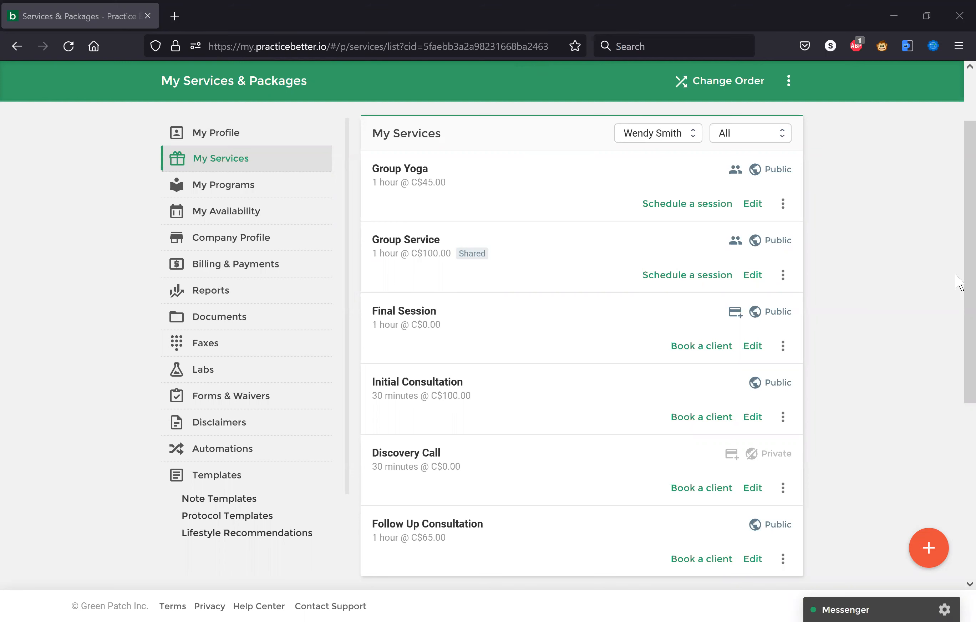
Start a new availability slot for one-on-one services in My Availability, dated 05/23/2022.
{"action": "scroll", "coordinate": [919, 213], "scroll_direction": "up", "scroll_amount": 3}
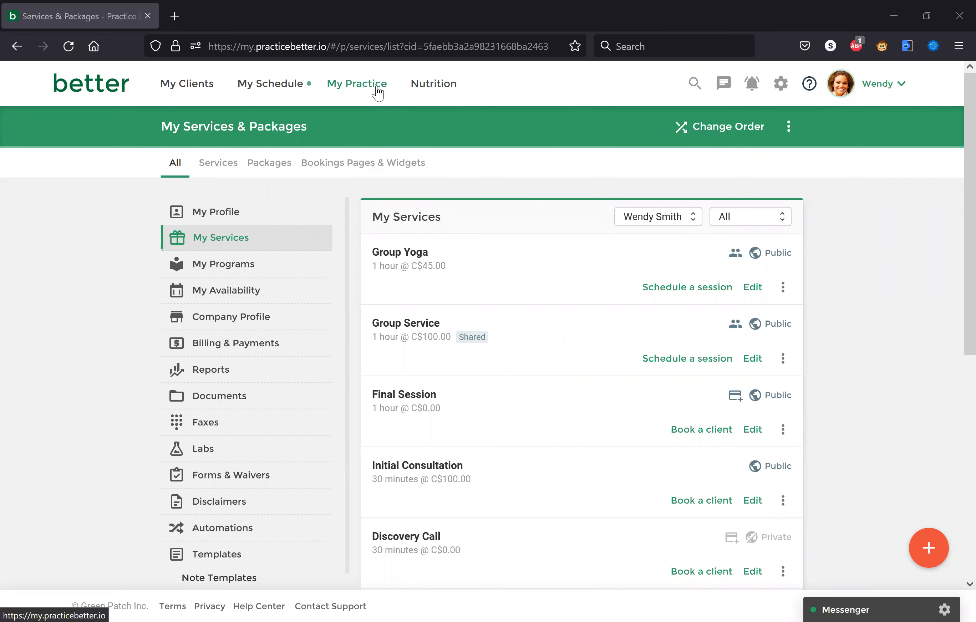
{"action": "left_click", "coordinate": [378, 93]}
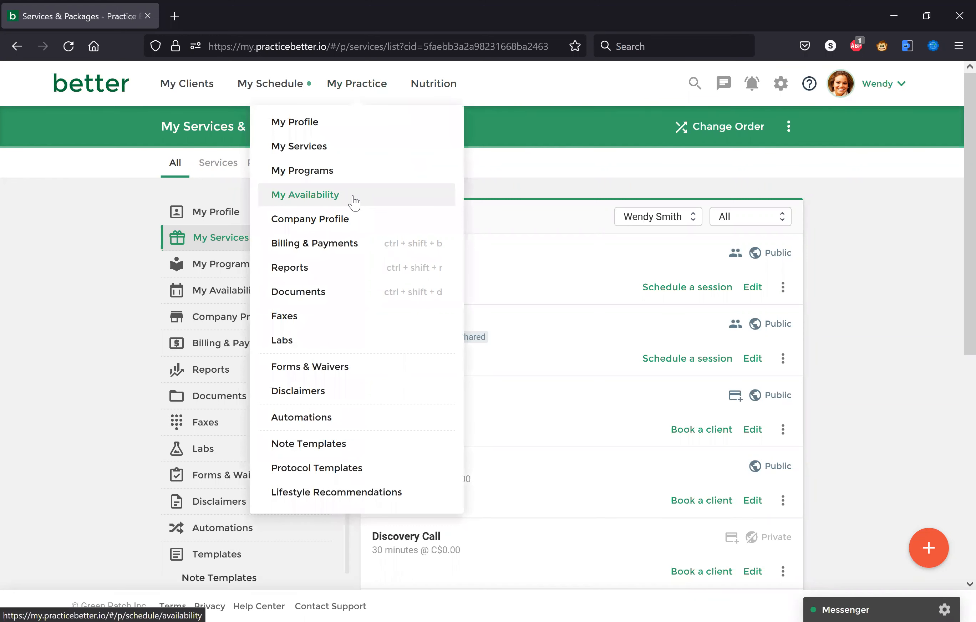
{"action": "left_click", "coordinate": [354, 203]}
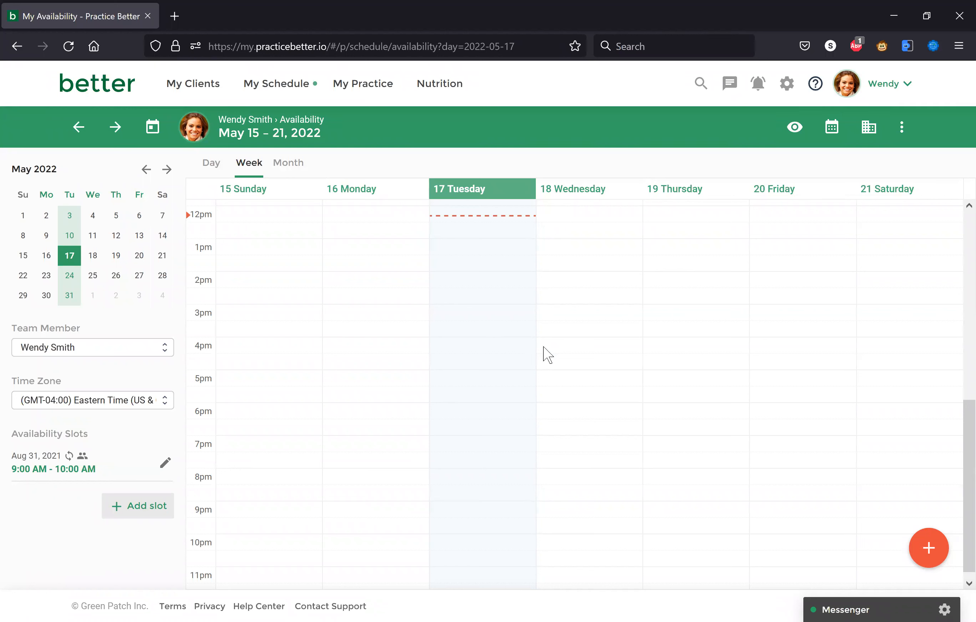
{"action": "left_click", "coordinate": [934, 561]}
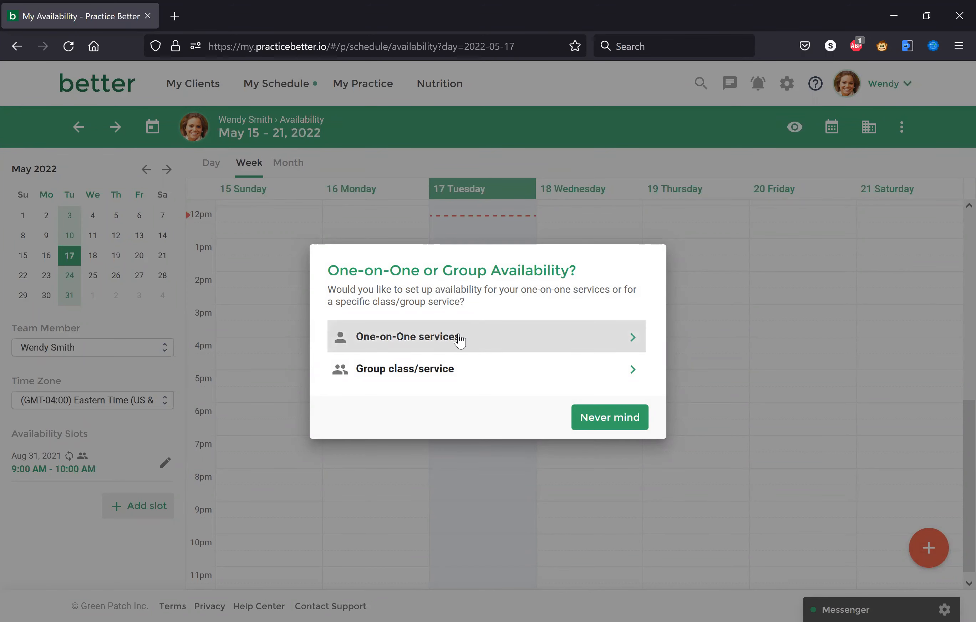
{"action": "left_click", "coordinate": [458, 338]}
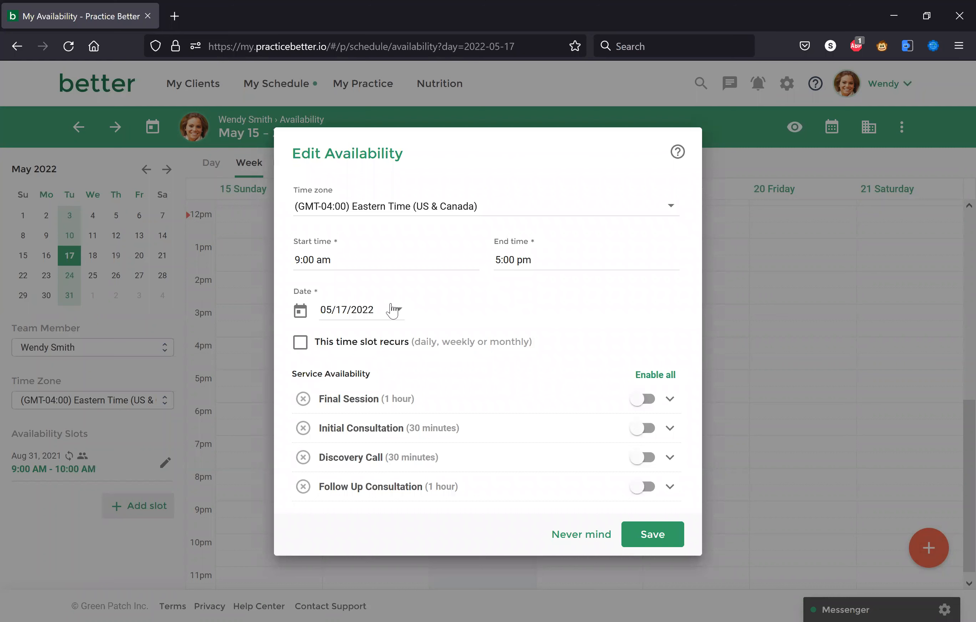
{"action": "left_click", "coordinate": [375, 310]}
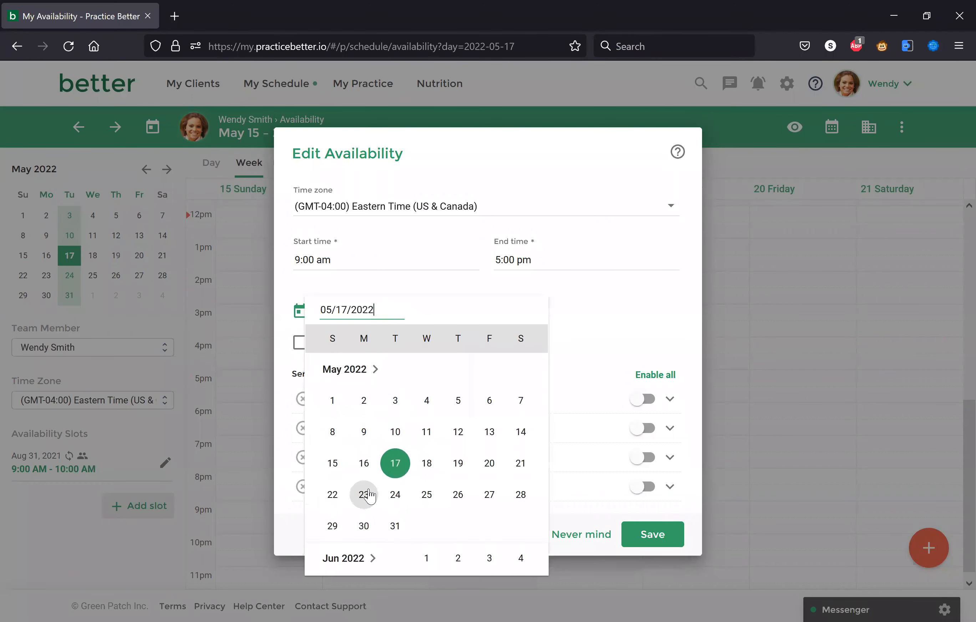
{"action": "left_click", "coordinate": [364, 494]}
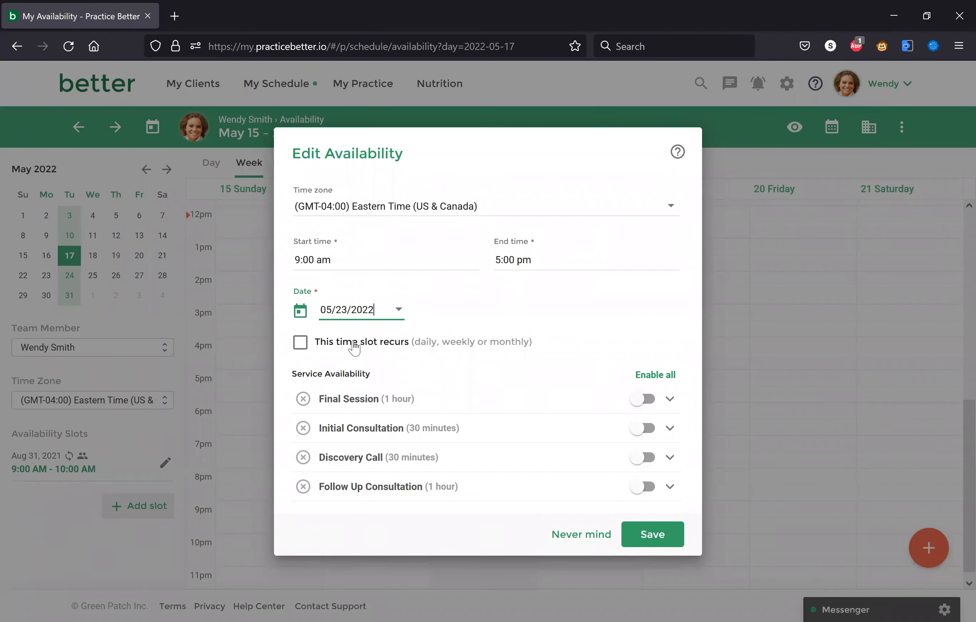
Make the time slot recur every week on Mondays, Tuesdays, Wednesdays and Thursdays.
{"action": "left_click", "coordinate": [356, 348]}
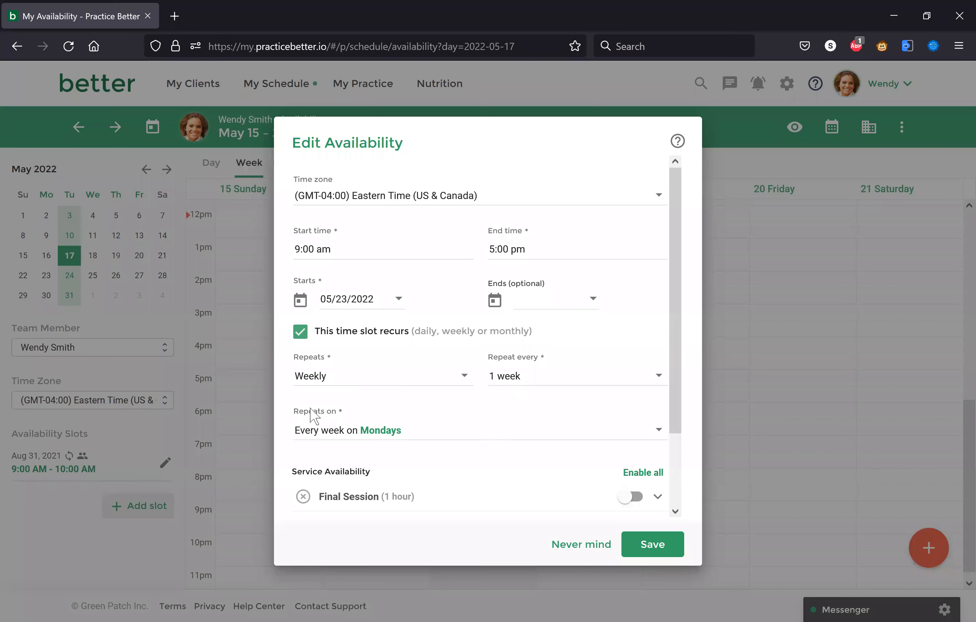
{"action": "left_click", "coordinate": [362, 435]}
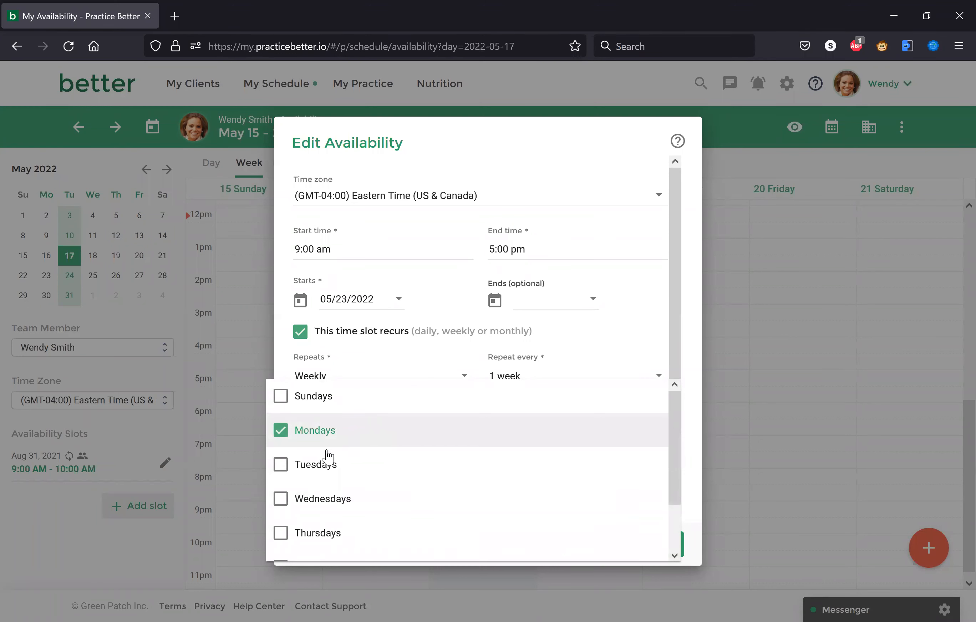
{"action": "left_click", "coordinate": [316, 466]}
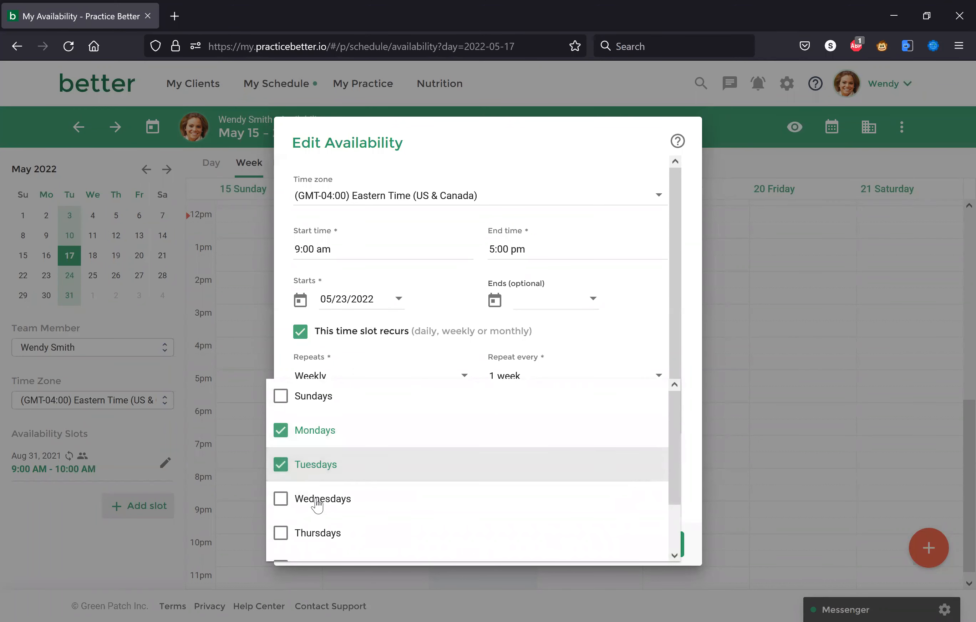
{"action": "left_click", "coordinate": [315, 501]}
{"action": "left_click", "coordinate": [315, 534]}
{"action": "left_click", "coordinate": [634, 297]}
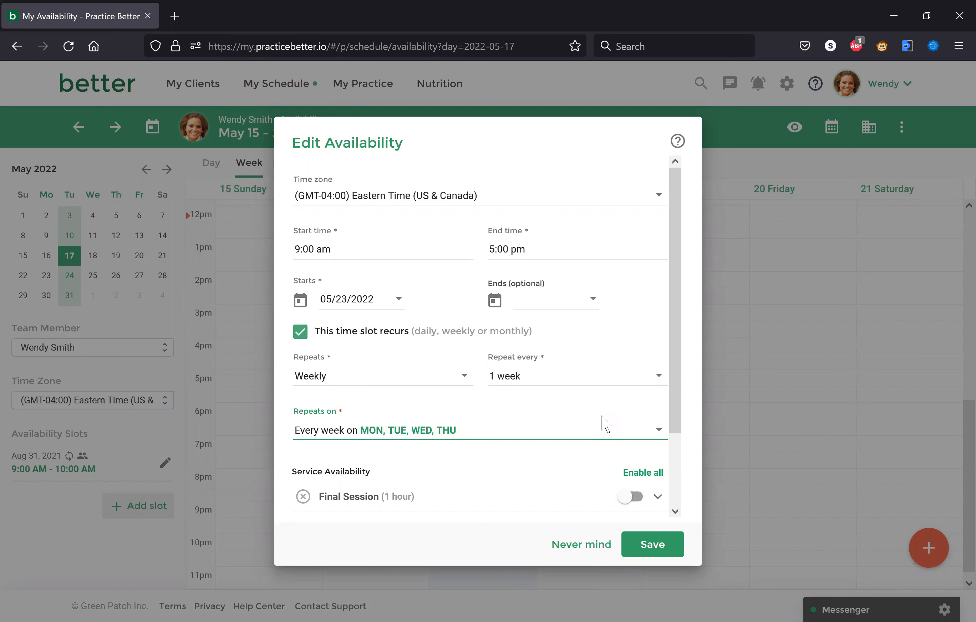
Enable only the Initial Consultation service for the recurring slot and save the availability.
{"action": "left_click_drag", "start_coordinate": [680, 387], "coordinate": [675, 474]}
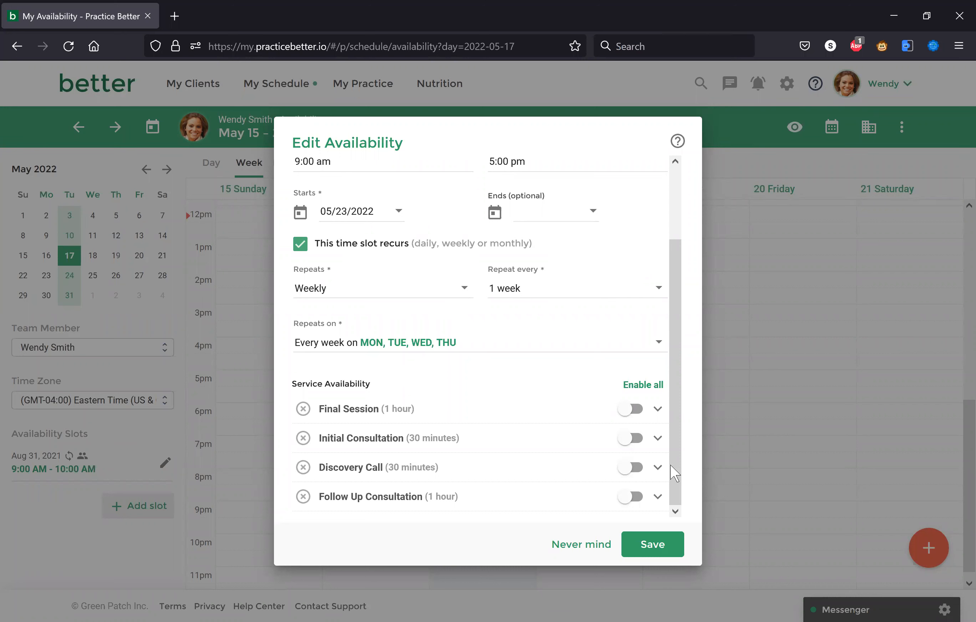
{"action": "left_click", "coordinate": [636, 435]}
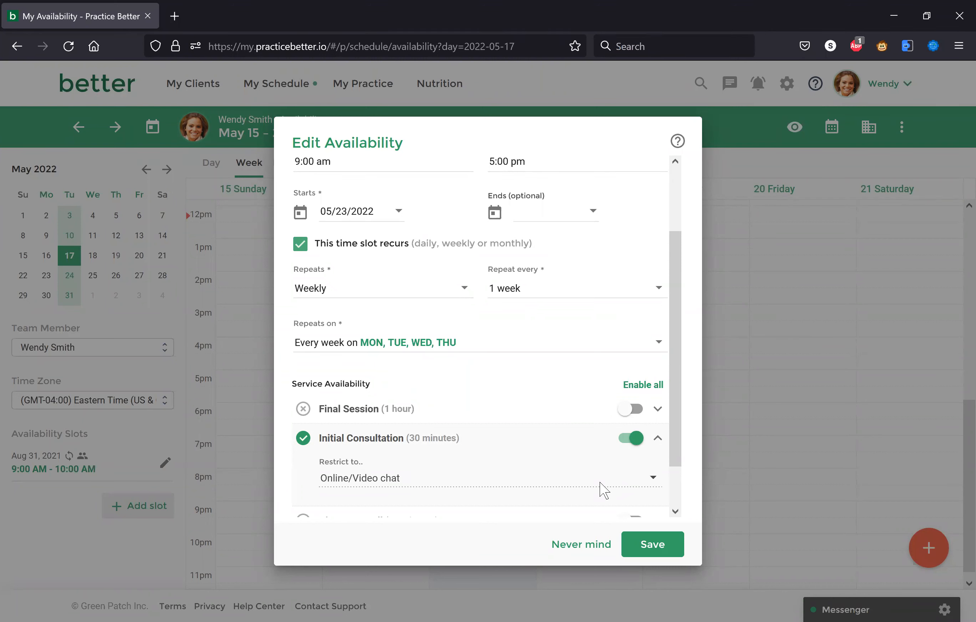
{"action": "left_click_drag", "start_coordinate": [677, 413], "coordinate": [679, 463]}
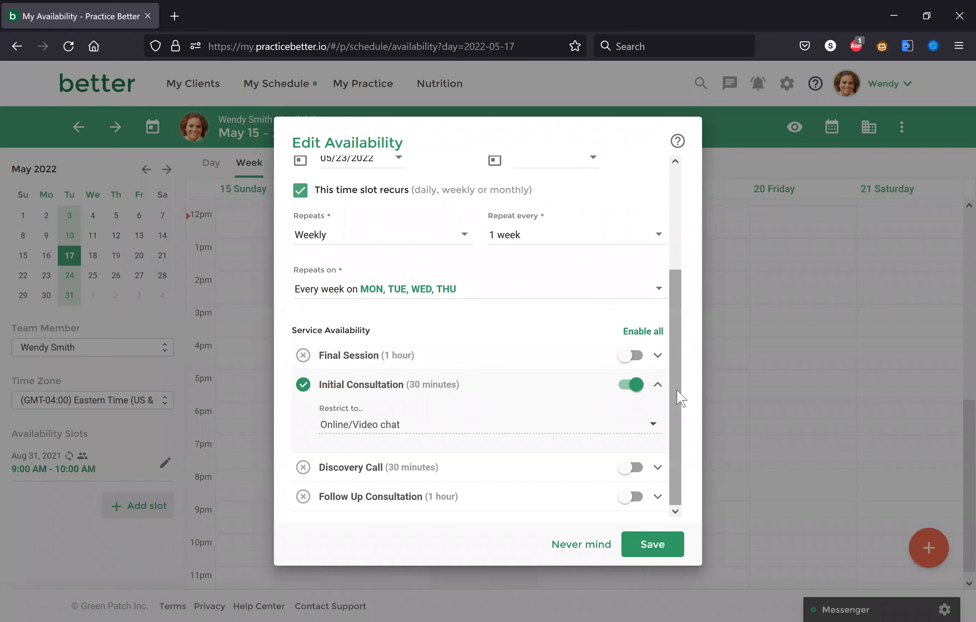
{"action": "left_click", "coordinate": [640, 545]}
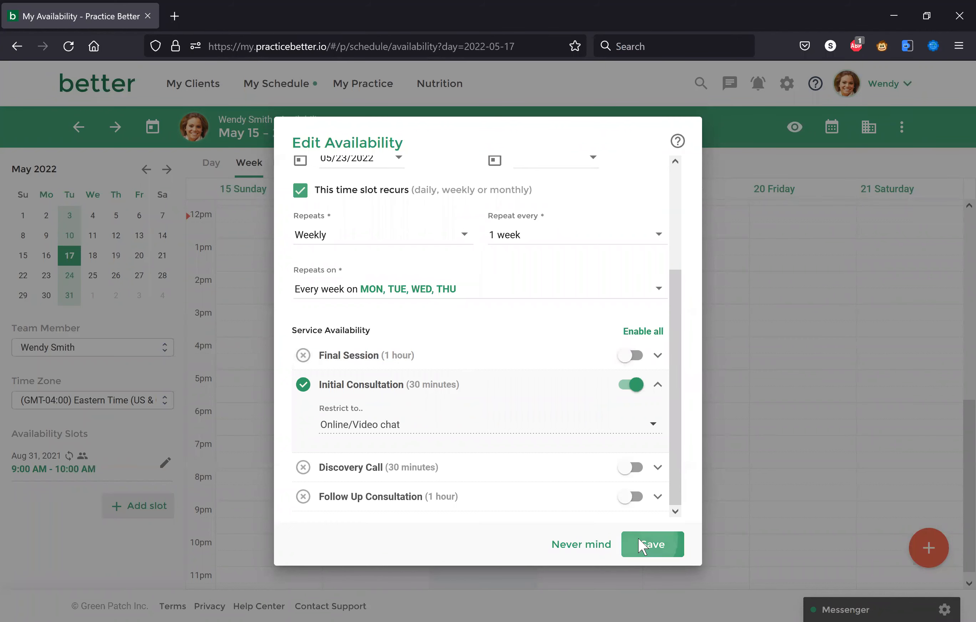
Review the settings of the Monday Initial Consultation slot in the week calendar and close them without changes.
{"action": "left_click_drag", "start_coordinate": [964, 442], "coordinate": [961, 374]}
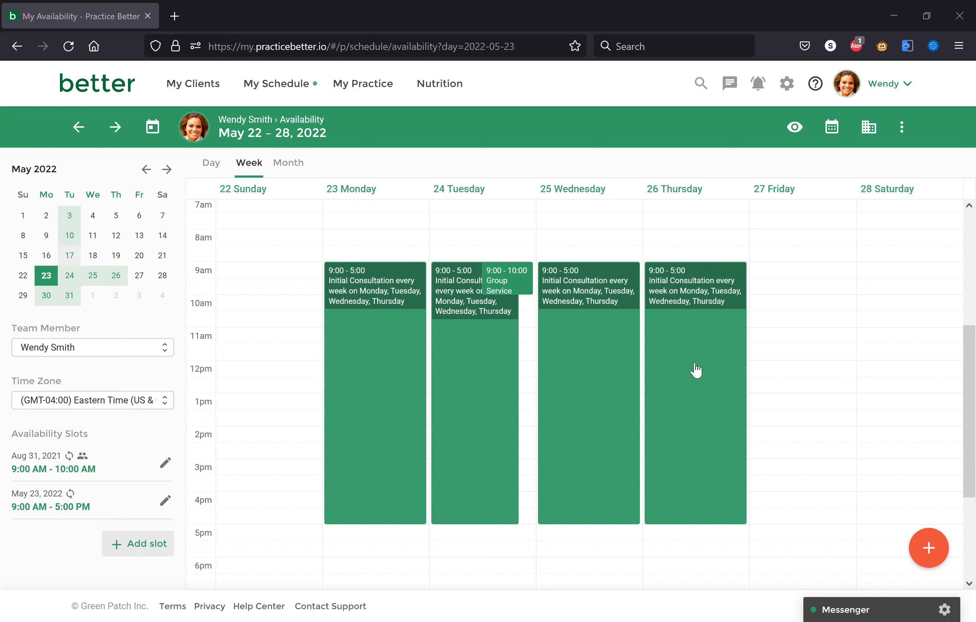
{"action": "left_click", "coordinate": [400, 390]}
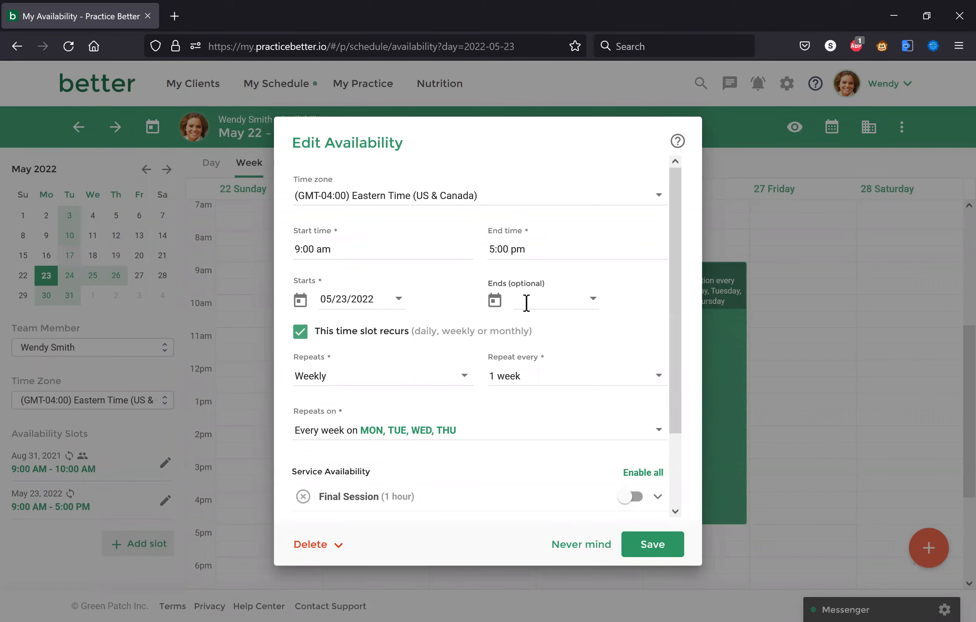
{"action": "left_click", "coordinate": [581, 546]}
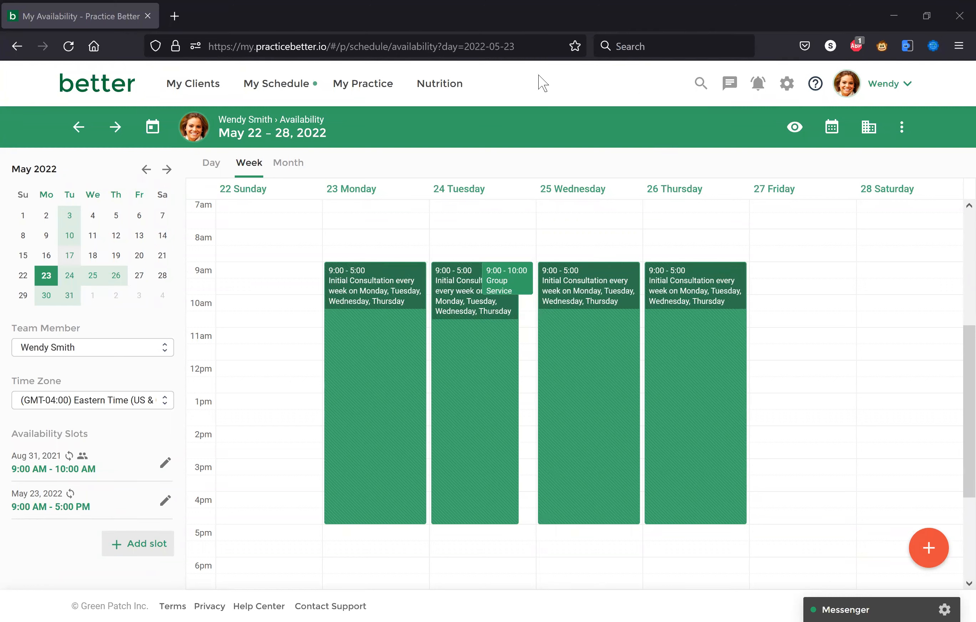
Go to My Services, get the share link for the Initial Consultation service and visit its public booking page.
{"action": "left_click", "coordinate": [362, 89]}
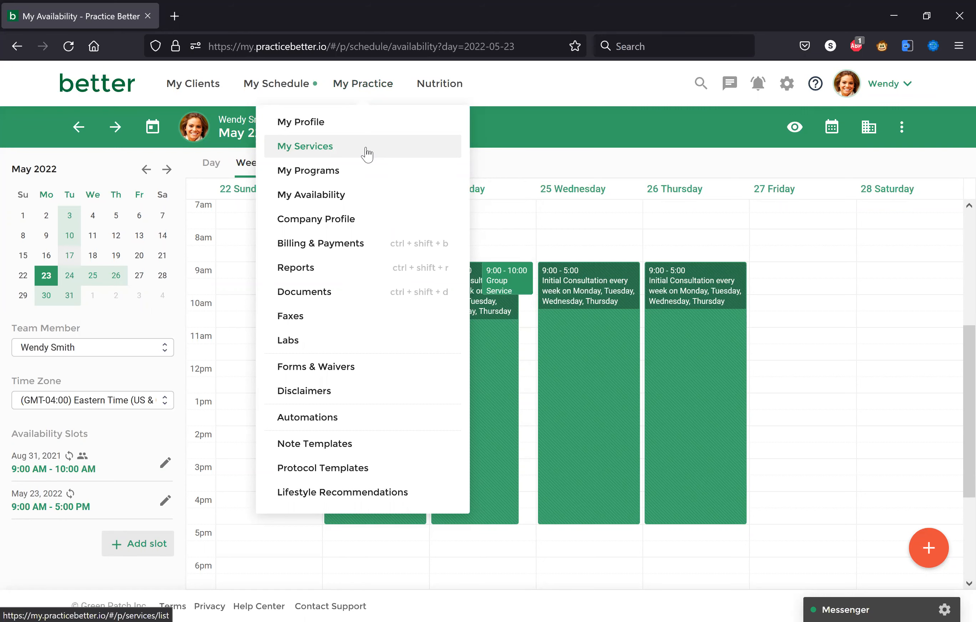
{"action": "left_click", "coordinate": [366, 152]}
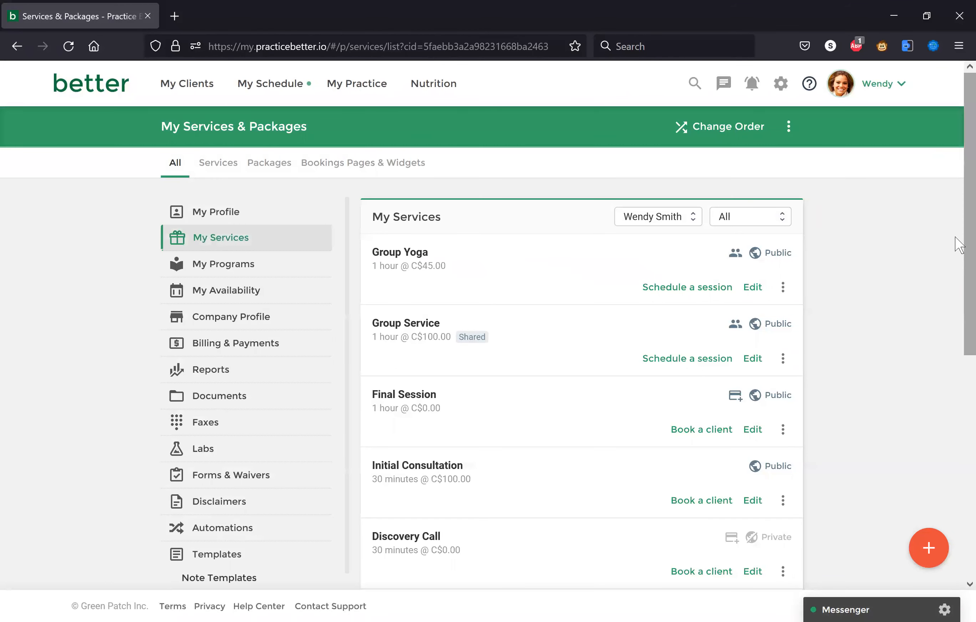
{"action": "scroll", "coordinate": [955, 271], "scroll_direction": "down", "scroll_amount": 2}
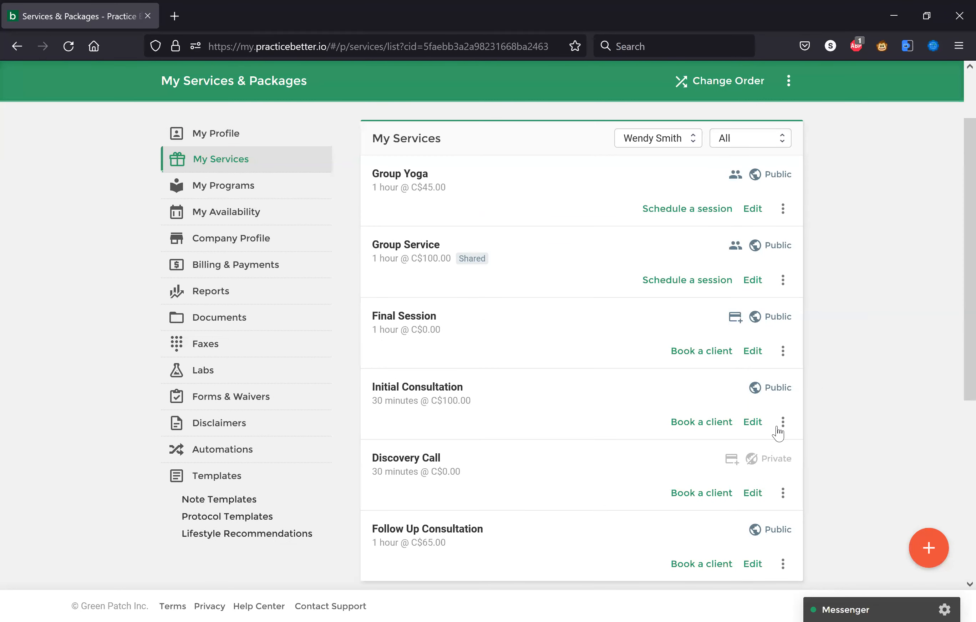
{"action": "left_click", "coordinate": [781, 423]}
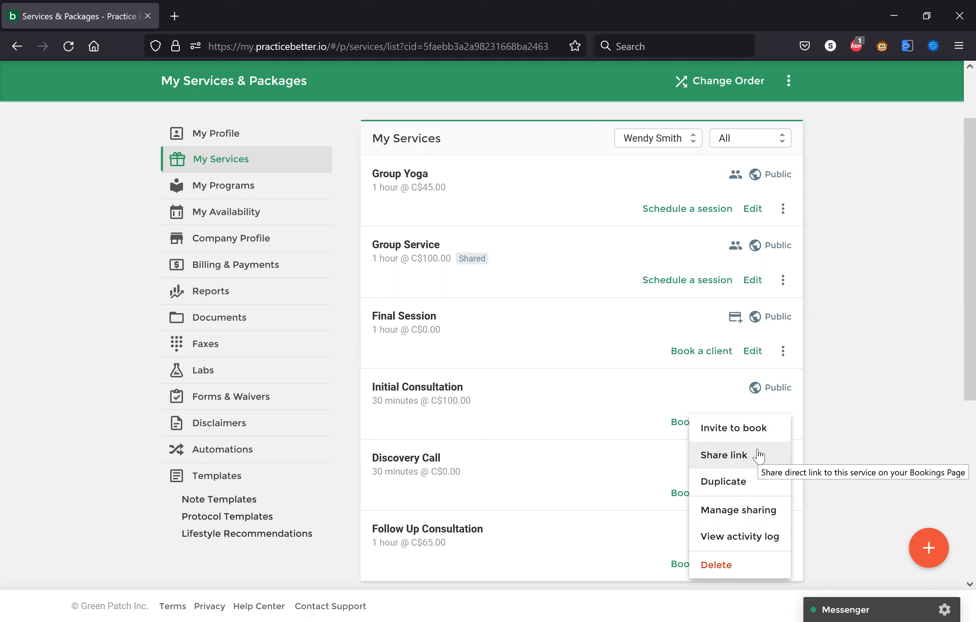
{"action": "left_click", "coordinate": [759, 455]}
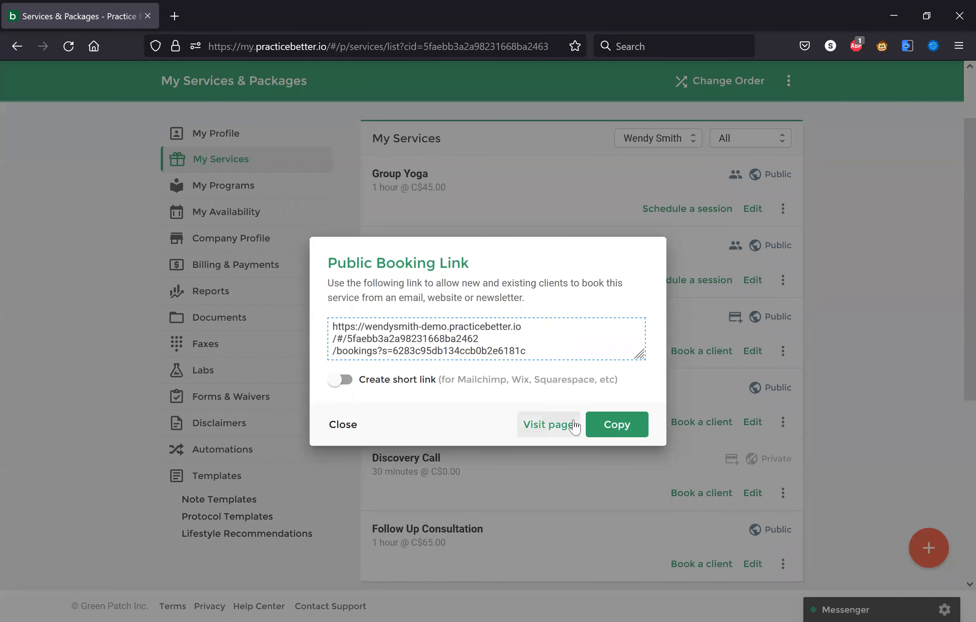
{"action": "left_click", "coordinate": [574, 426]}
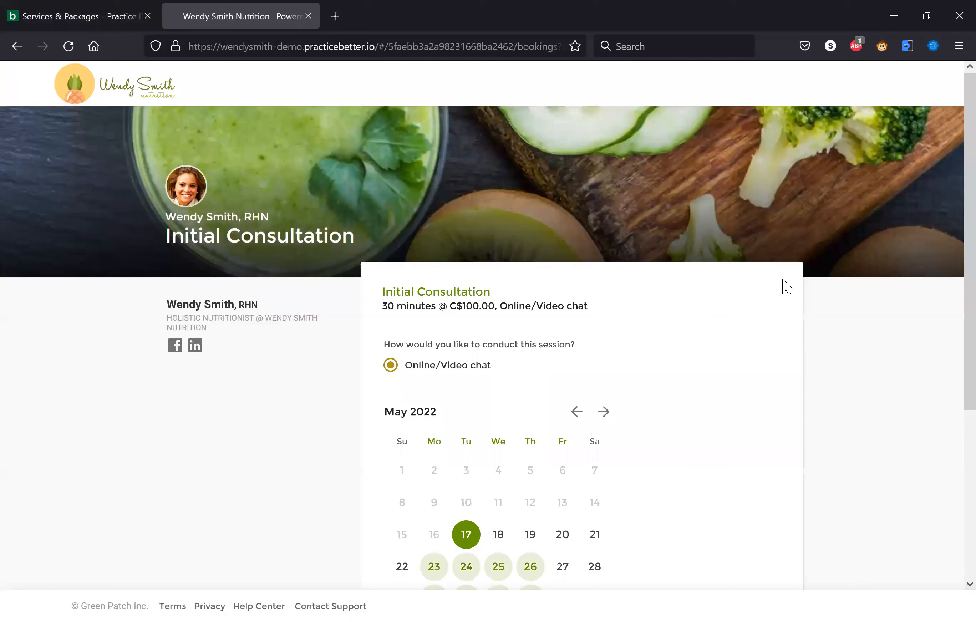
Choose May 23, 2022 and the 11:00 AM - 11:30 AM EDT time for the Initial Consultation and continue to the client details.
{"action": "scroll", "coordinate": [954, 257], "scroll_direction": "down", "scroll_amount": 2}
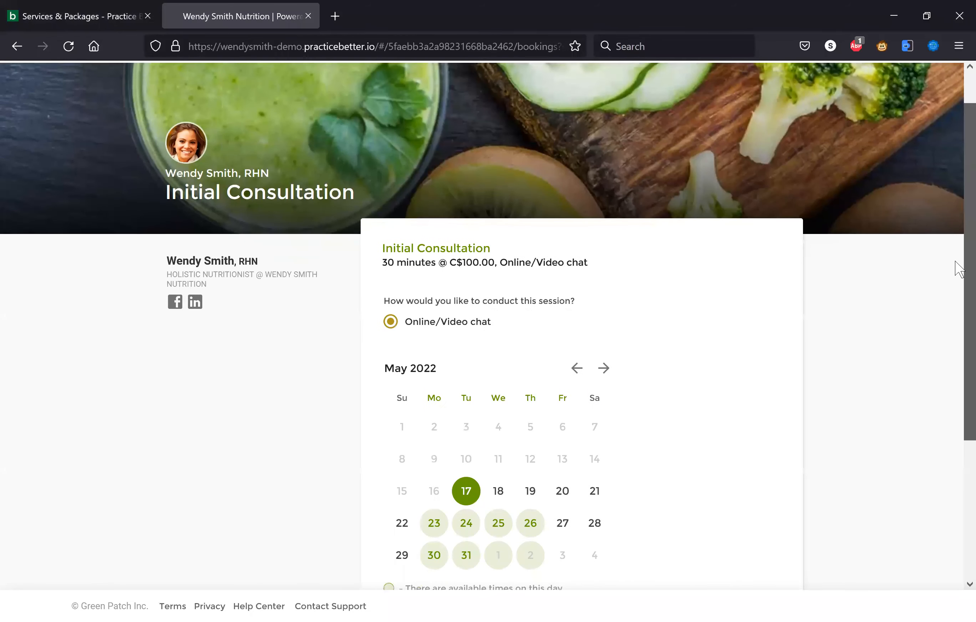
{"action": "scroll", "coordinate": [952, 281], "scroll_direction": "down", "scroll_amount": 2}
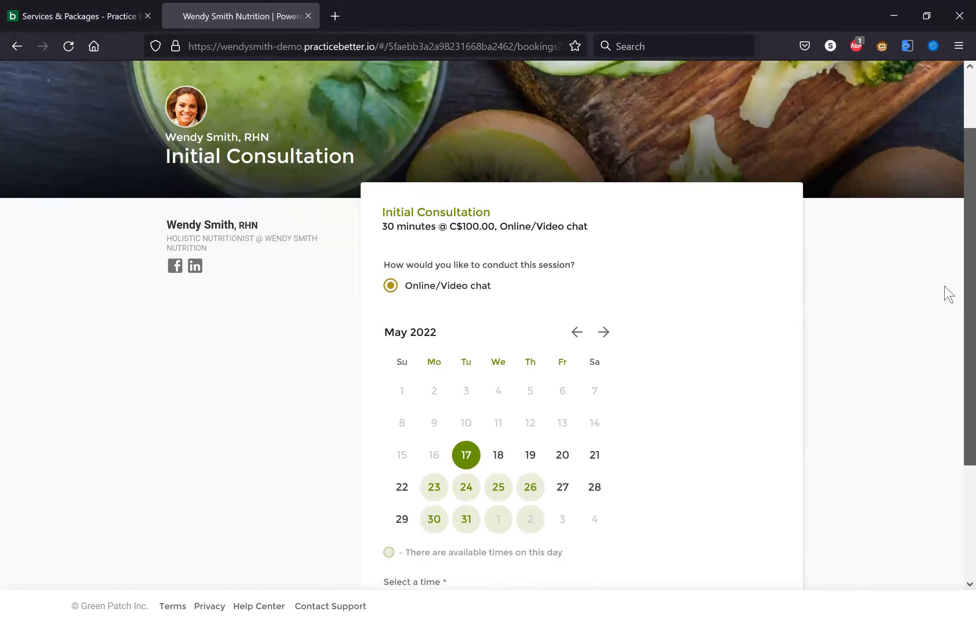
{"action": "scroll", "coordinate": [941, 312], "scroll_direction": "down", "scroll_amount": 1}
{"action": "scroll", "coordinate": [931, 328], "scroll_direction": "down", "scroll_amount": 1}
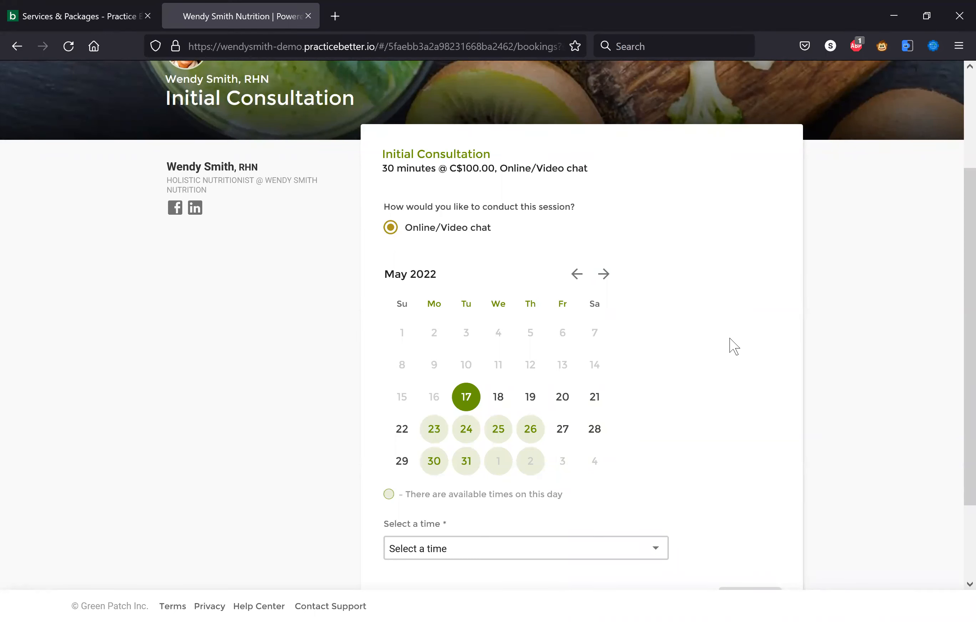
{"action": "scroll", "coordinate": [957, 324], "scroll_direction": "down", "scroll_amount": 2}
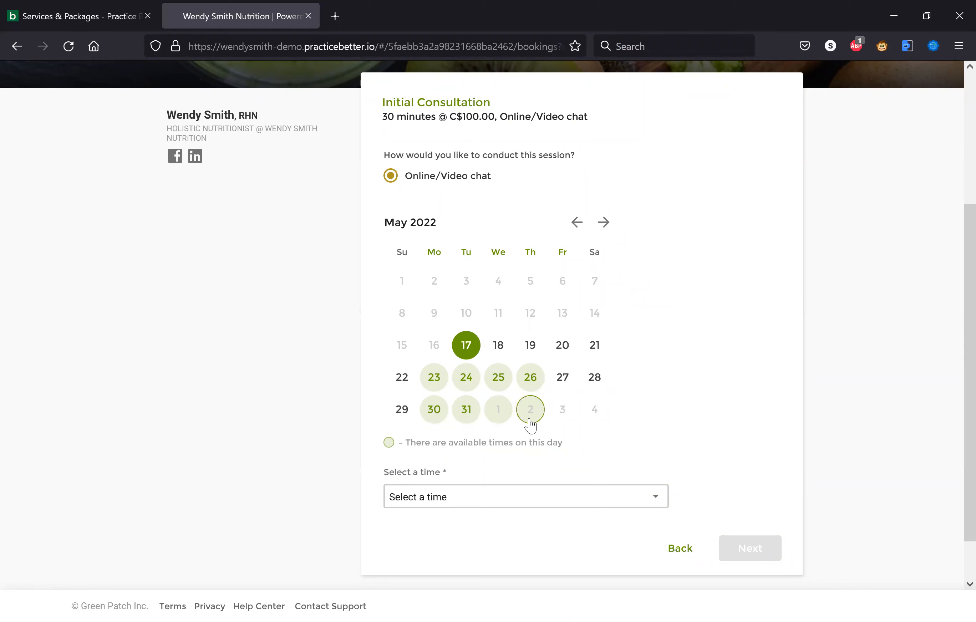
{"action": "left_click", "coordinate": [436, 383]}
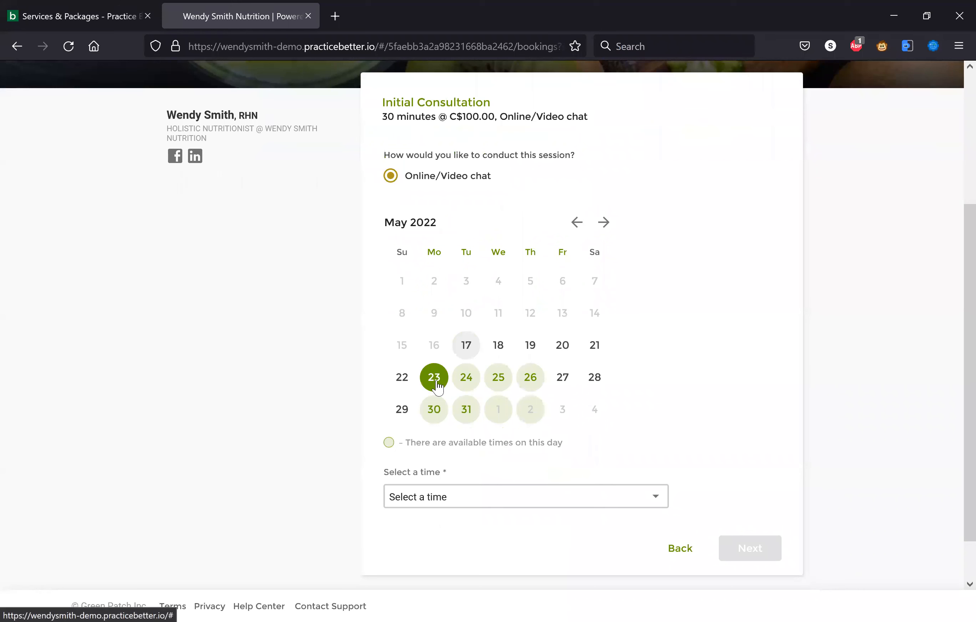
{"action": "left_click", "coordinate": [497, 503]}
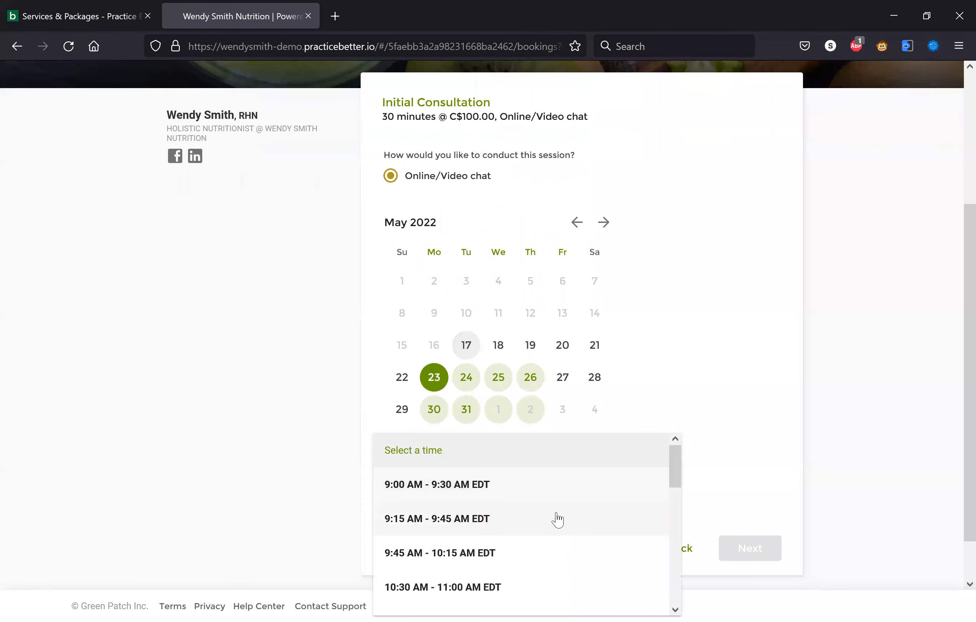
{"action": "scroll", "coordinate": [673, 508], "scroll_direction": "down", "scroll_amount": 3}
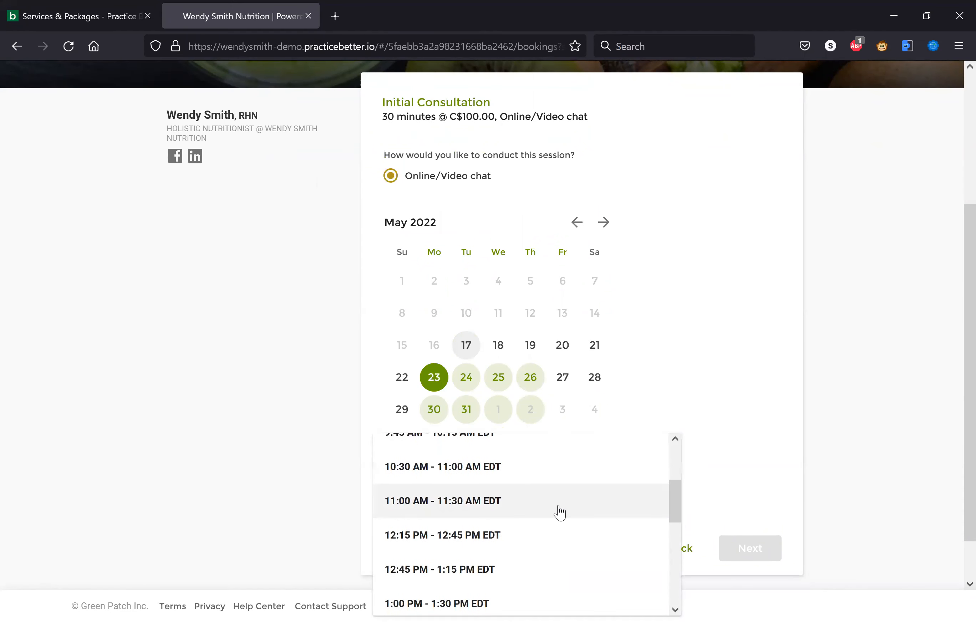
{"action": "left_click", "coordinate": [541, 513]}
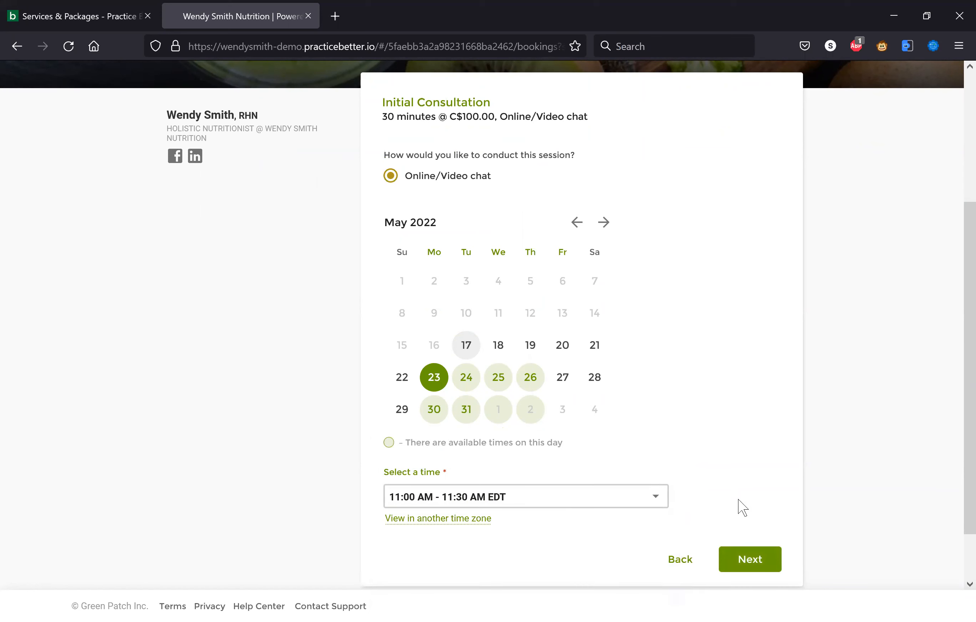
{"action": "left_click", "coordinate": [748, 563]}
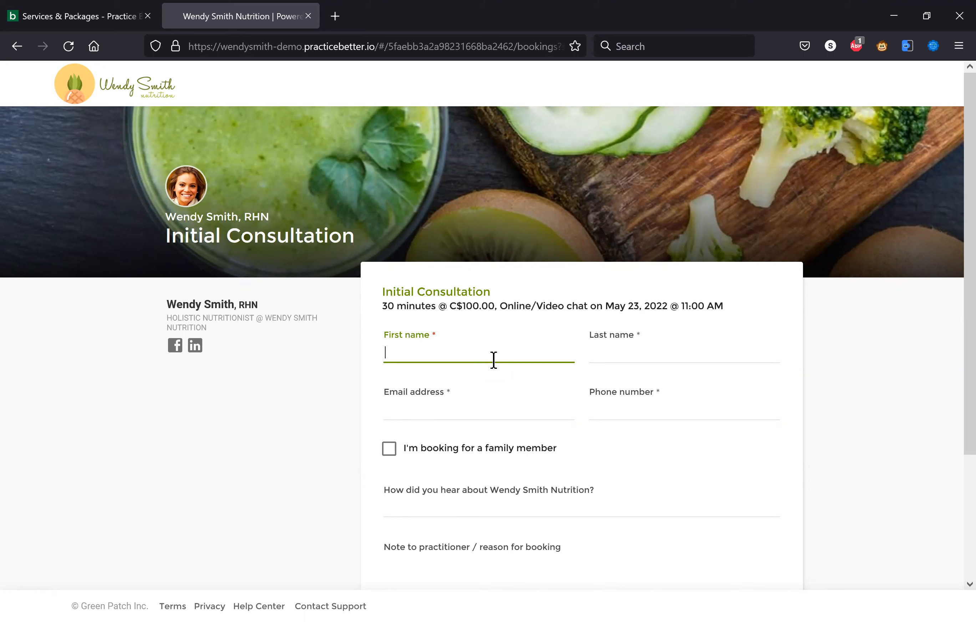
Return to the practice account, open the Share My Link page and select the public bookings page link.
{"action": "left_click", "coordinate": [99, 27]}
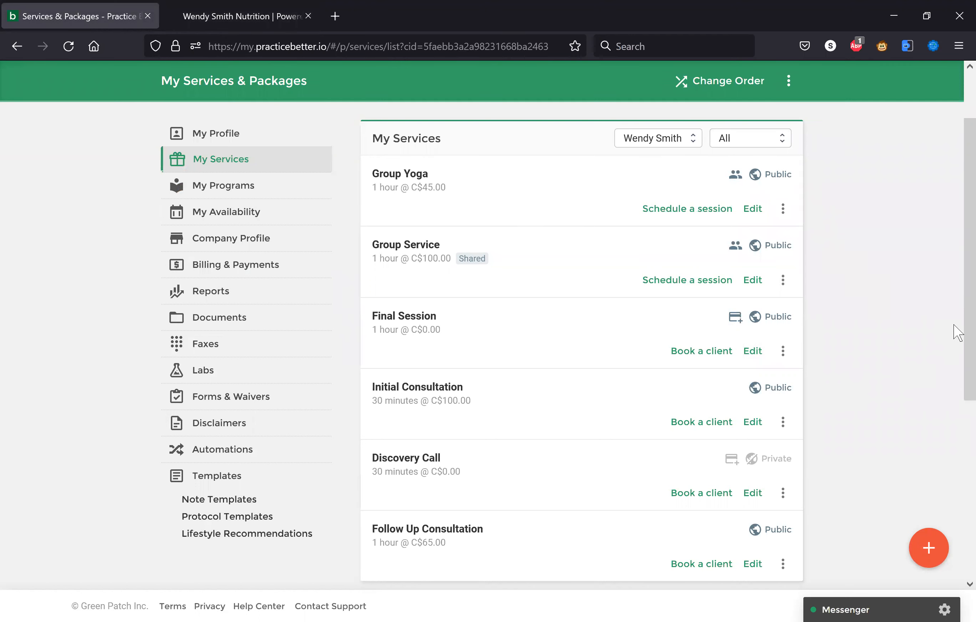
{"action": "scroll", "coordinate": [957, 266], "scroll_direction": "up", "scroll_amount": 2}
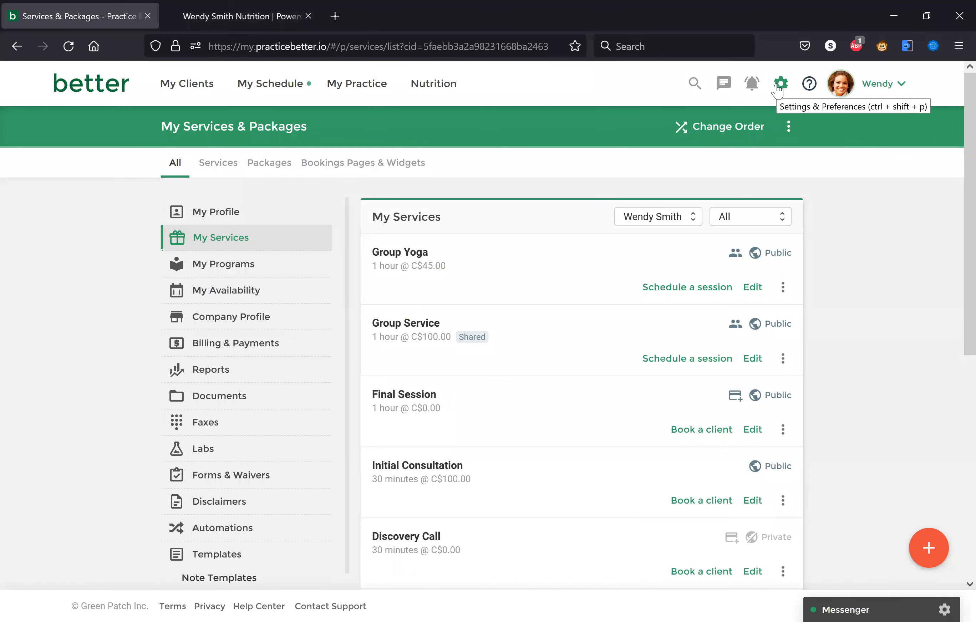
{"action": "left_click", "coordinate": [777, 87]}
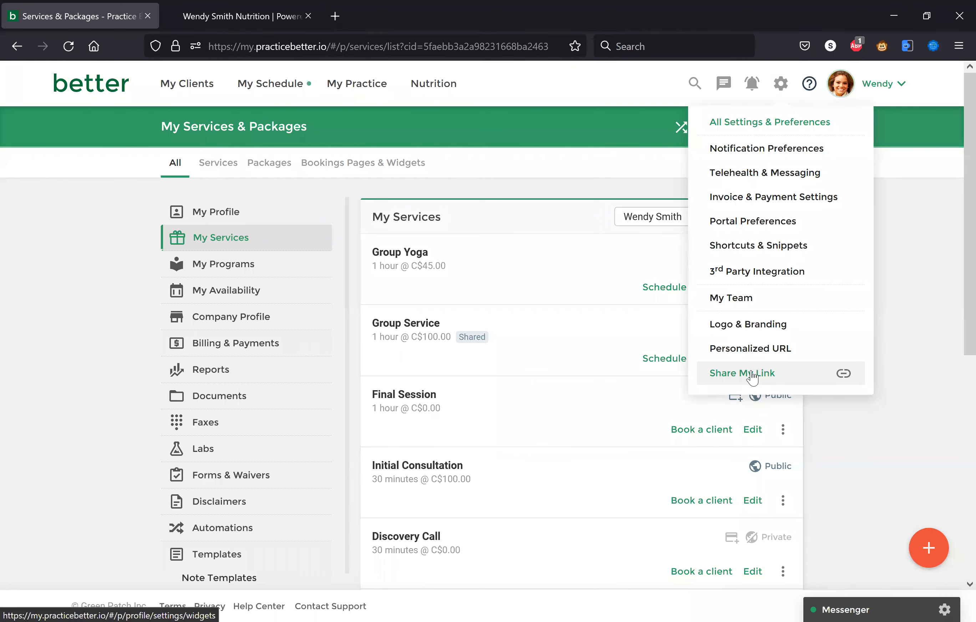
{"action": "left_click", "coordinate": [752, 374]}
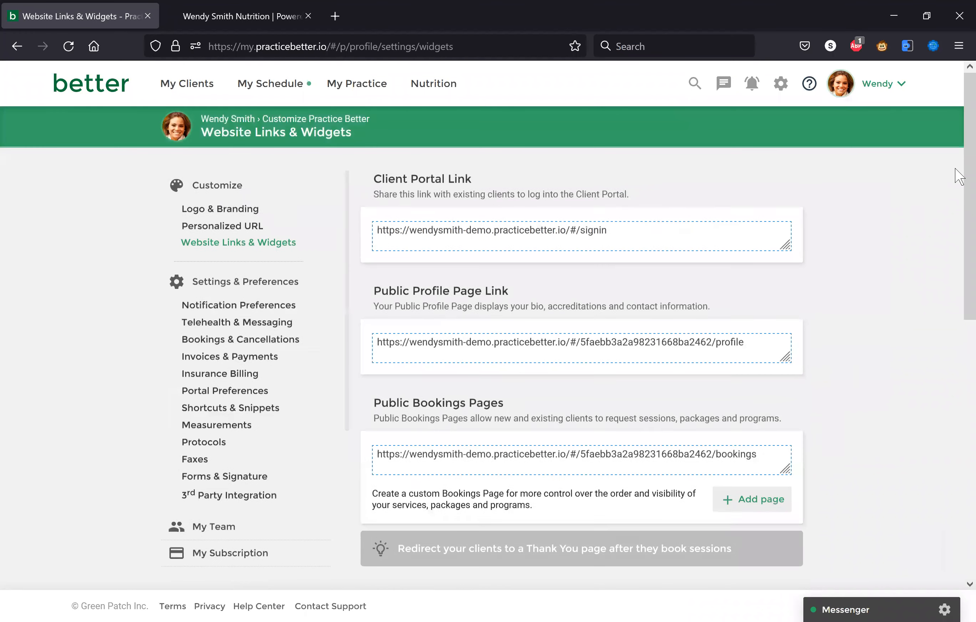
{"action": "left_click", "coordinate": [754, 456]}
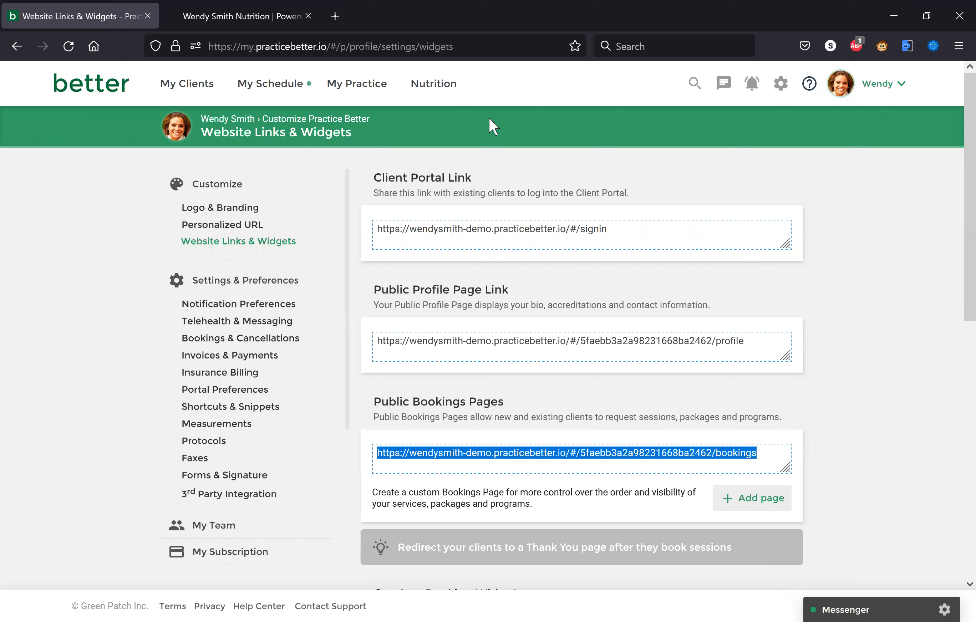
Review the booking widget settings and its choices of services, packages and programs to display, keeping the default.
{"action": "left_click_drag", "start_coordinate": [956, 242], "coordinate": [943, 462]}
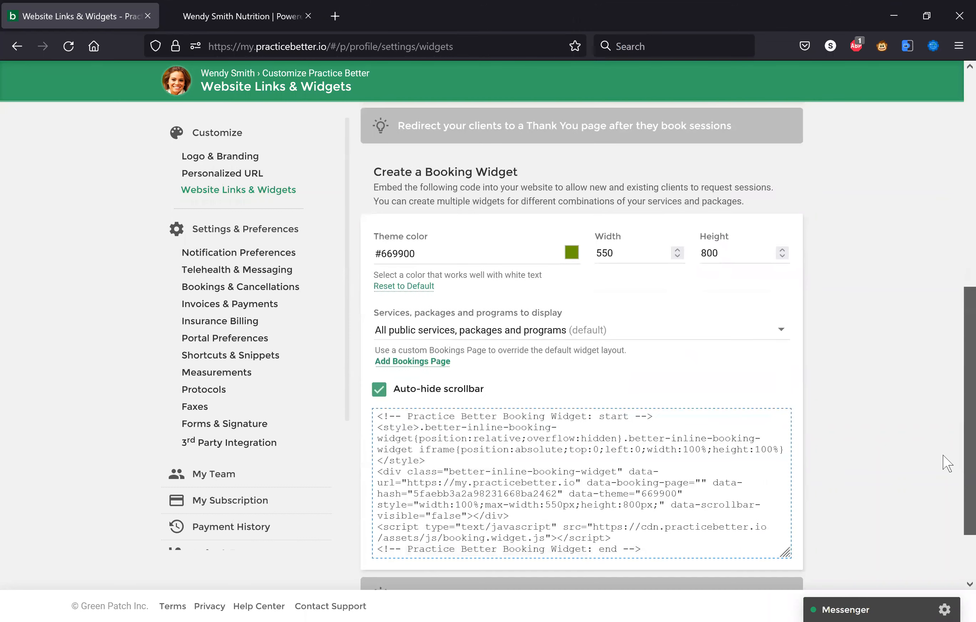
{"action": "left_click", "coordinate": [765, 336]}
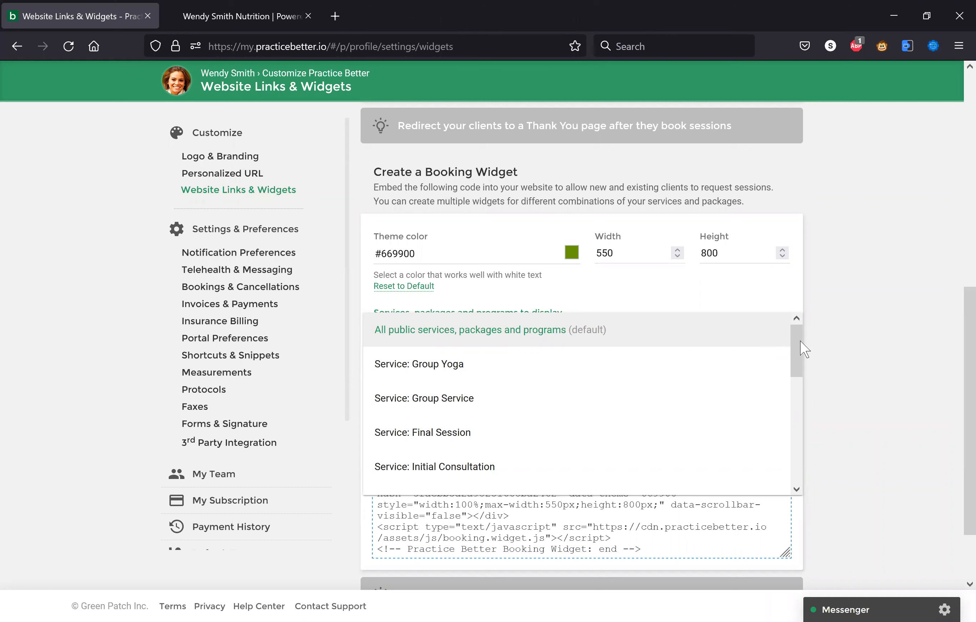
{"action": "scroll", "coordinate": [797, 356], "scroll_direction": "down", "scroll_amount": 6}
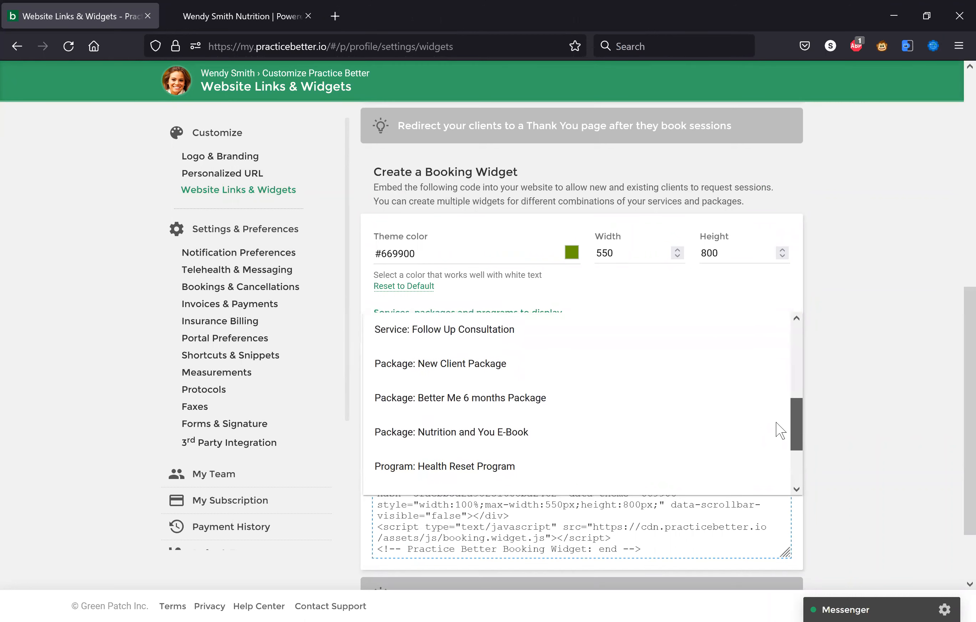
{"action": "scroll", "coordinate": [784, 349], "scroll_direction": "up", "scroll_amount": 5}
{"action": "scroll", "coordinate": [784, 349], "scroll_direction": "up", "scroll_amount": 1}
{"action": "left_click", "coordinate": [868, 367]}
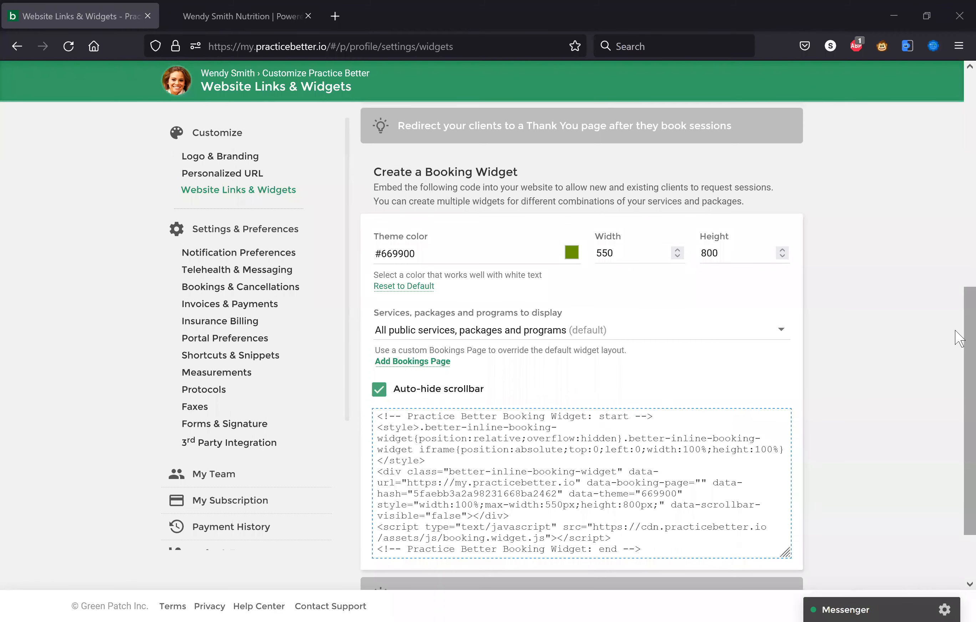
Go back to the My Services list and locate the Initial Consultation service.
{"action": "left_click", "coordinate": [959, 283]}
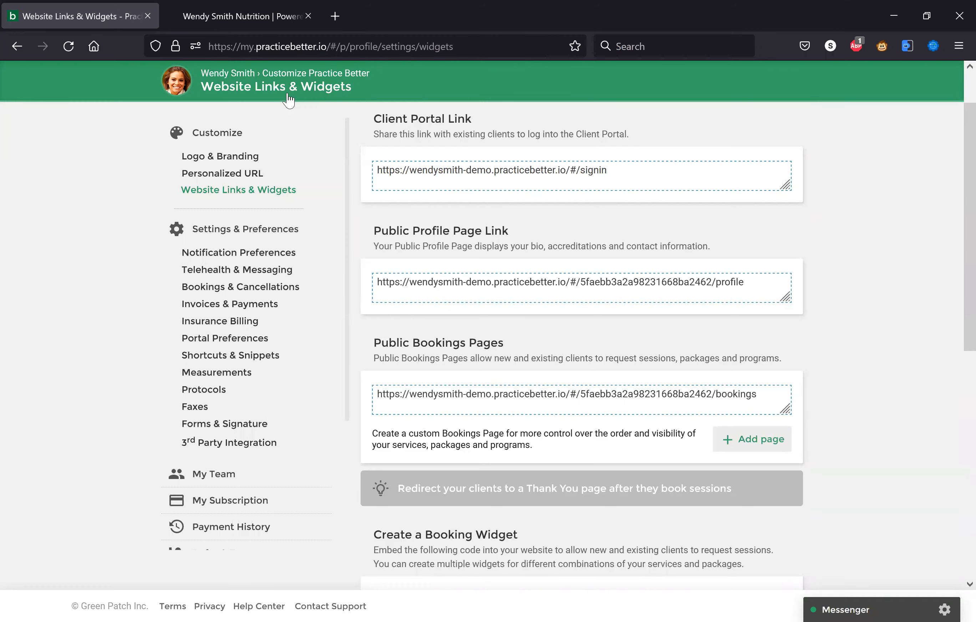
{"action": "scroll", "coordinate": [279, 160], "scroll_direction": "up", "scroll_amount": 2}
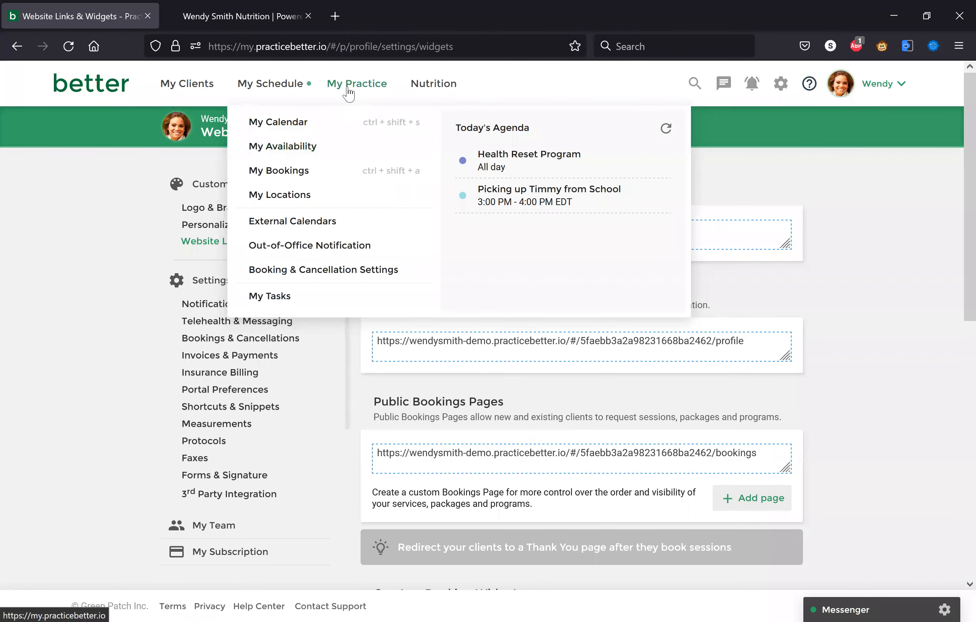
{"action": "mouse_move", "coordinate": [348, 93]}
{"action": "left_click", "coordinate": [335, 148]}
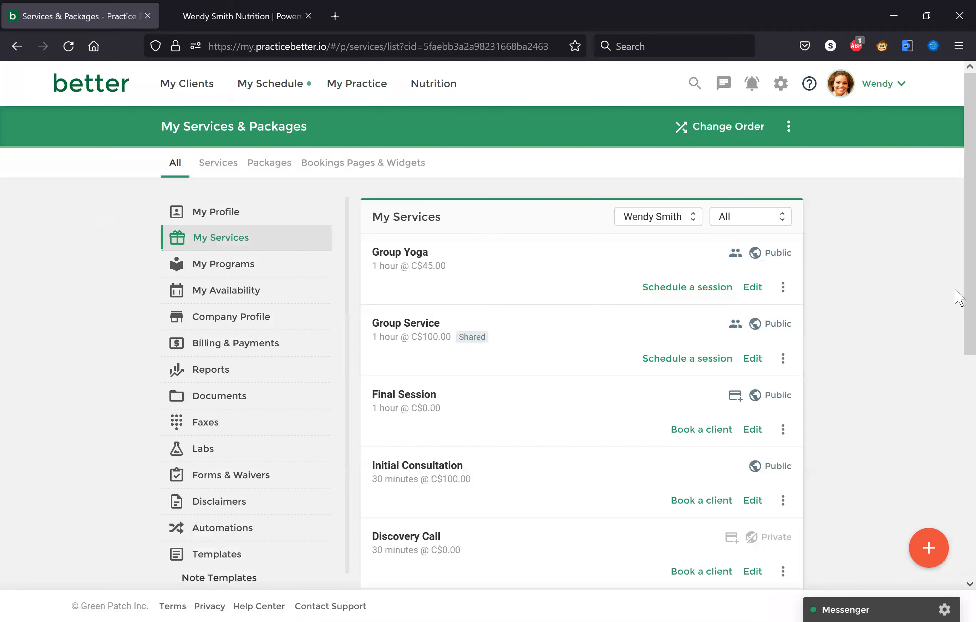
{"action": "scroll", "coordinate": [956, 312], "scroll_direction": "down", "scroll_amount": 3}
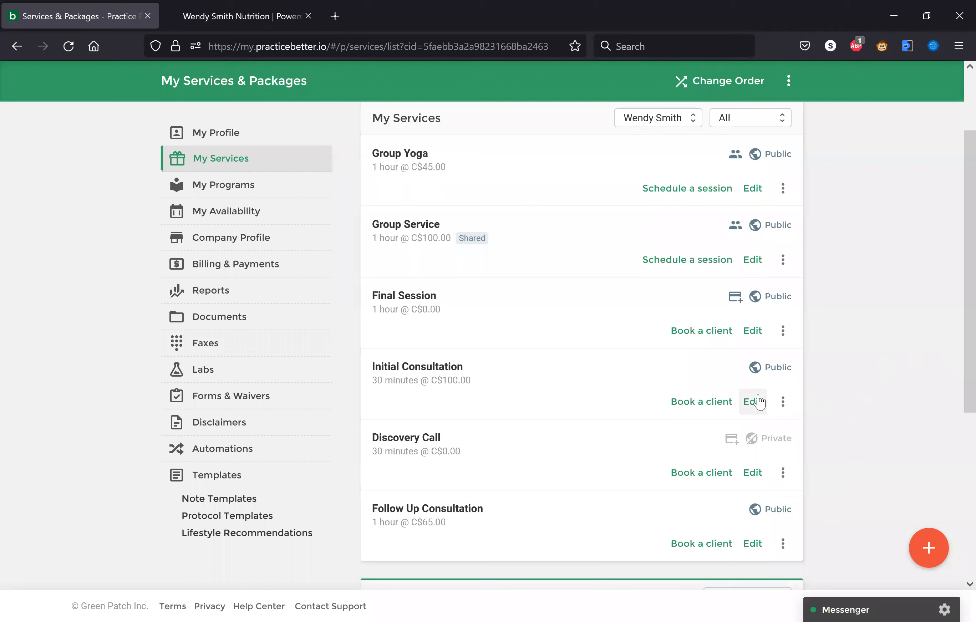
Start booking an existing client for the Initial Consultation, review the session details form and leave without scheduling.
{"action": "left_click", "coordinate": [693, 410]}
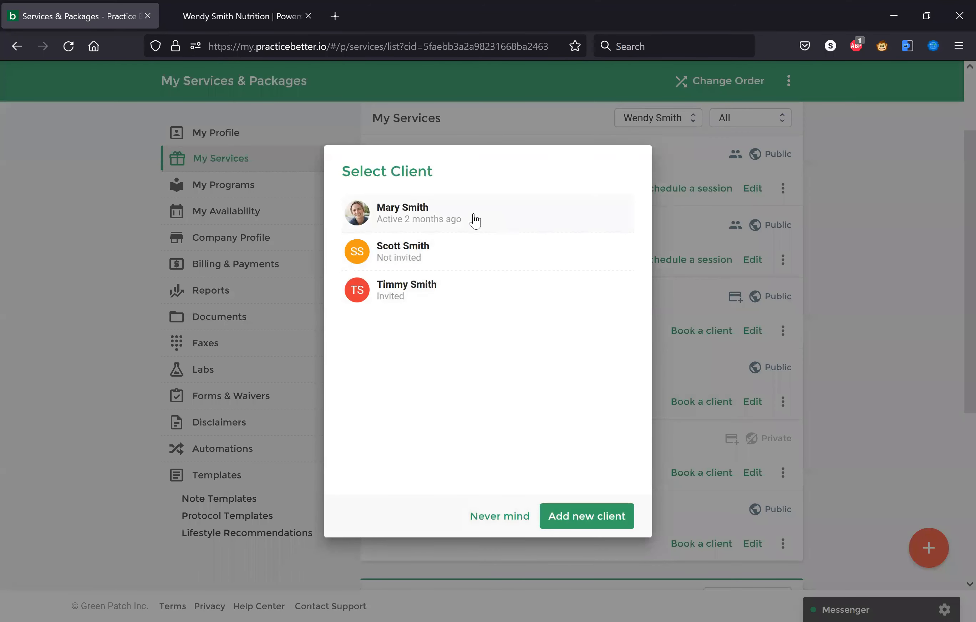
{"action": "left_click", "coordinate": [475, 221]}
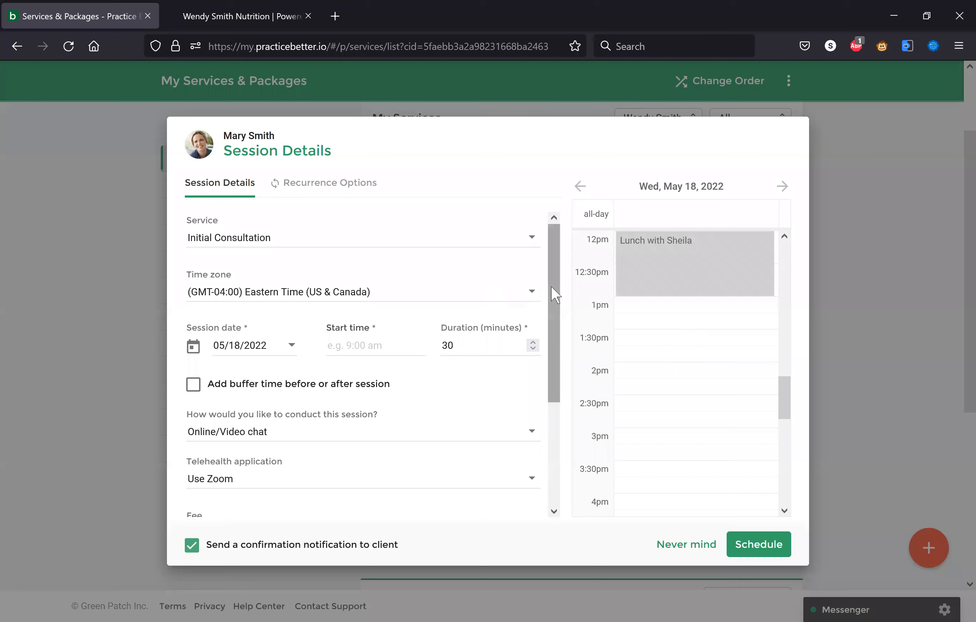
{"action": "scroll", "coordinate": [551, 284], "scroll_direction": "down", "scroll_amount": 2}
{"action": "scroll", "coordinate": [542, 365], "scroll_direction": "down", "scroll_amount": 1}
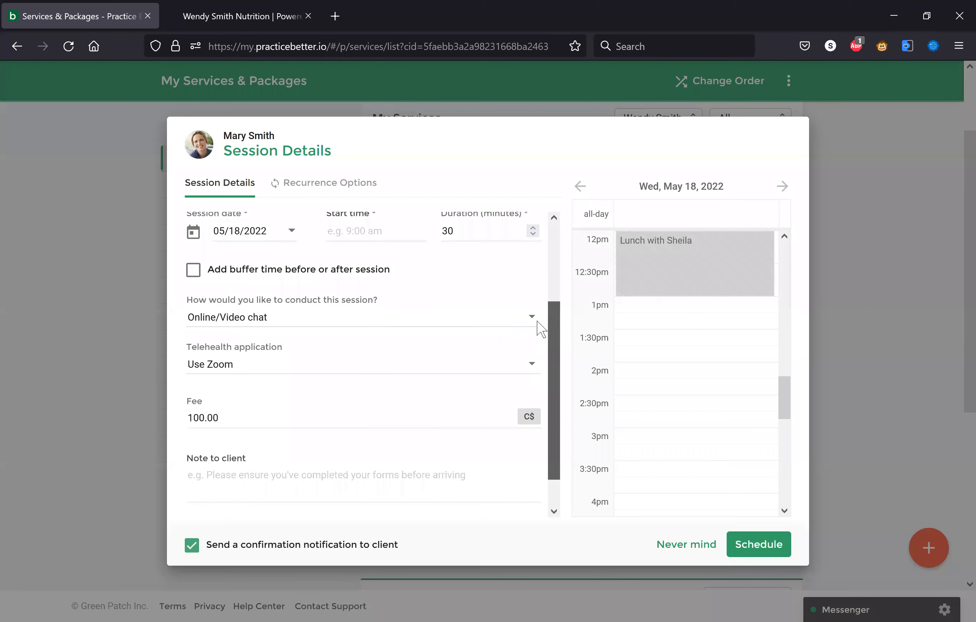
{"action": "scroll", "coordinate": [545, 300], "scroll_direction": "up", "scroll_amount": 3}
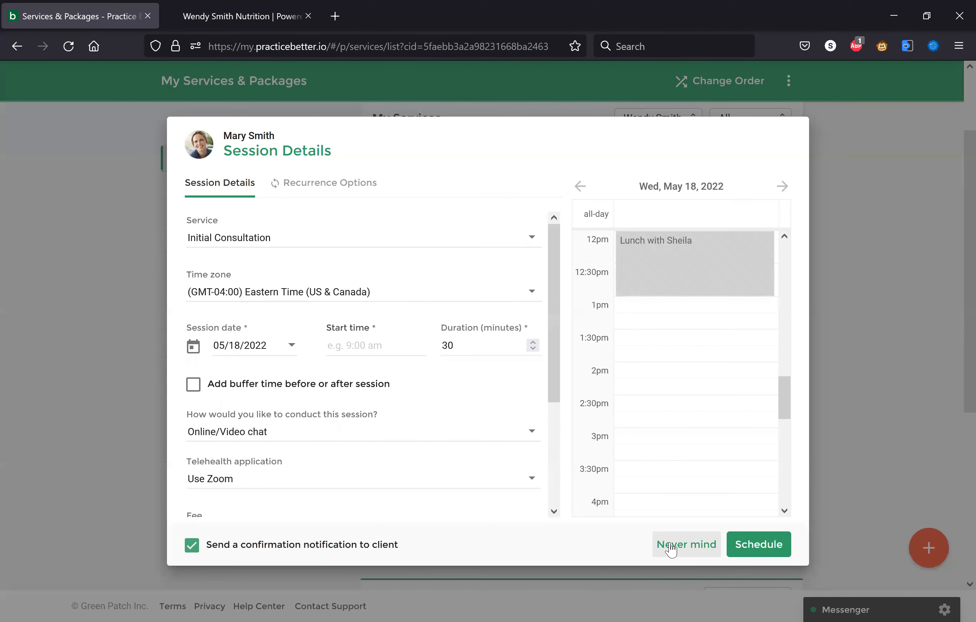
{"action": "left_click", "coordinate": [672, 545]}
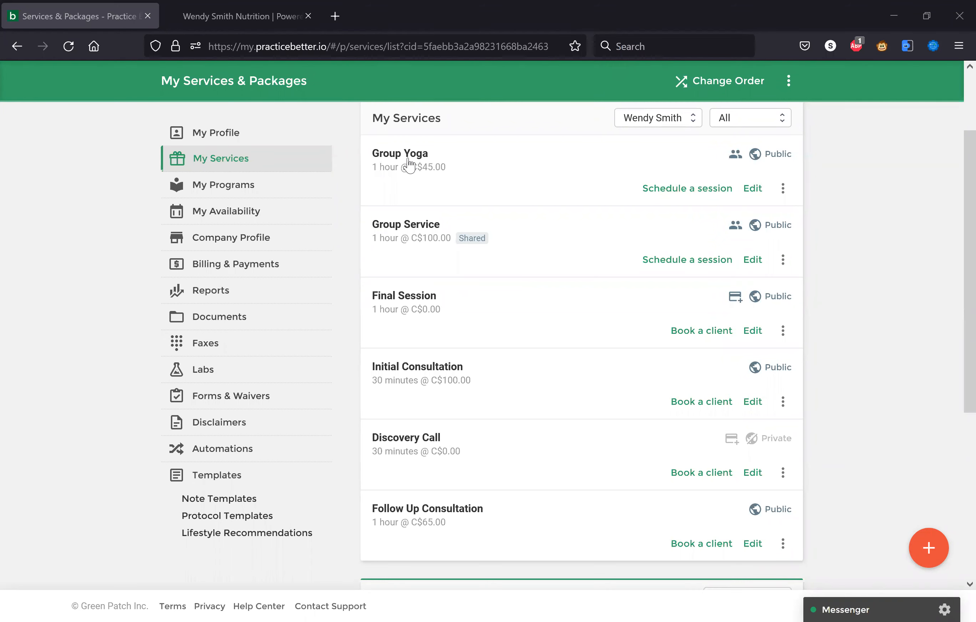
Return to the start of the public Initial Consultation booking page, view its date selection again and close the page.
{"action": "key", "text": "ctrl+Tab"}
{"action": "left_click", "coordinate": [25, 46]}
{"action": "left_click", "coordinate": [25, 43]}
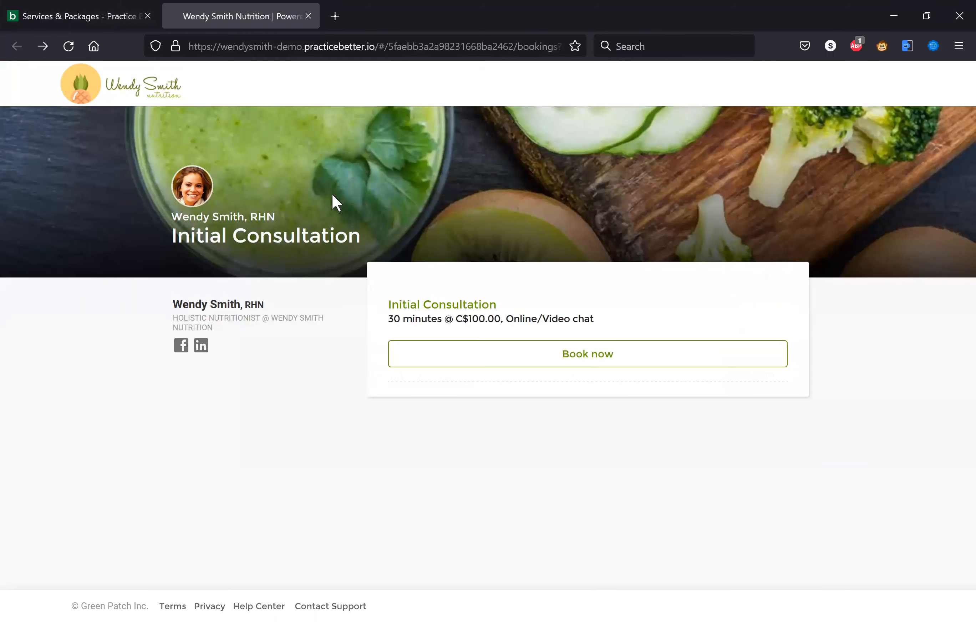
{"action": "left_click", "coordinate": [542, 363]}
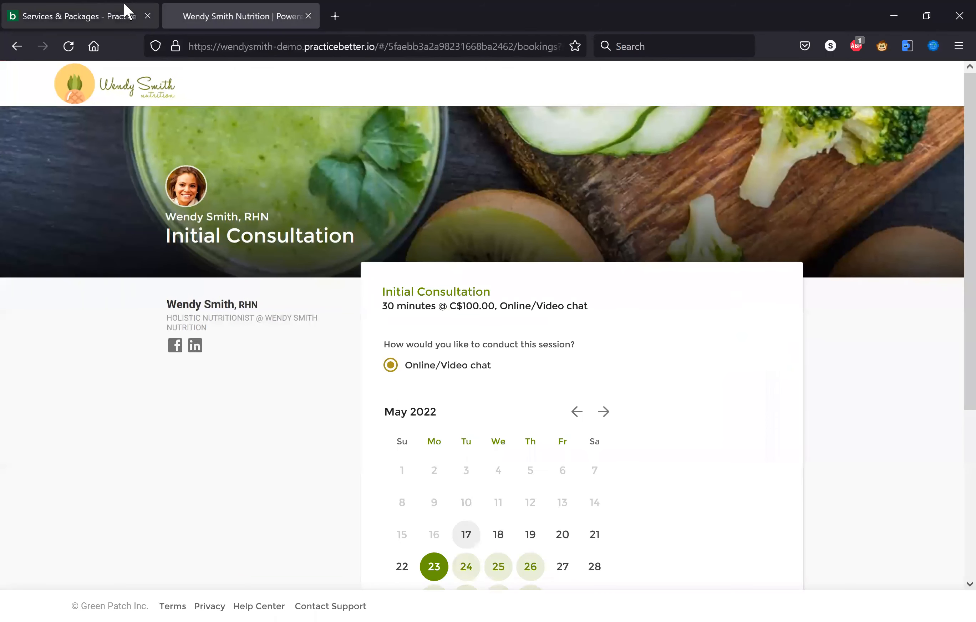
{"action": "middle_click", "coordinate": [290, 25]}
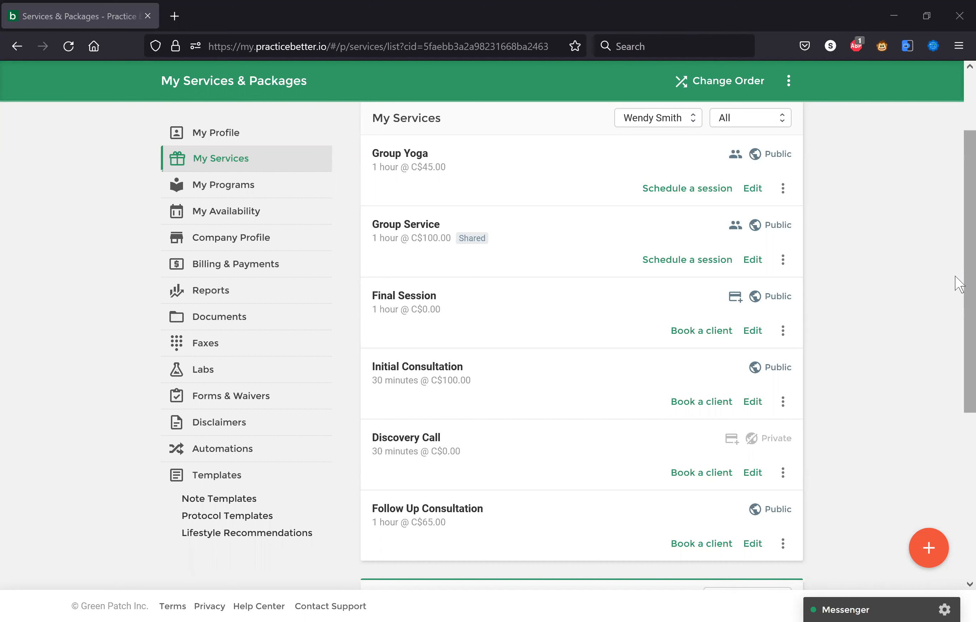
Open the 3rd Party Integration settings and examine the document, calendar and communications integrations.
{"action": "scroll", "coordinate": [882, 144], "scroll_direction": "up", "scroll_amount": 3}
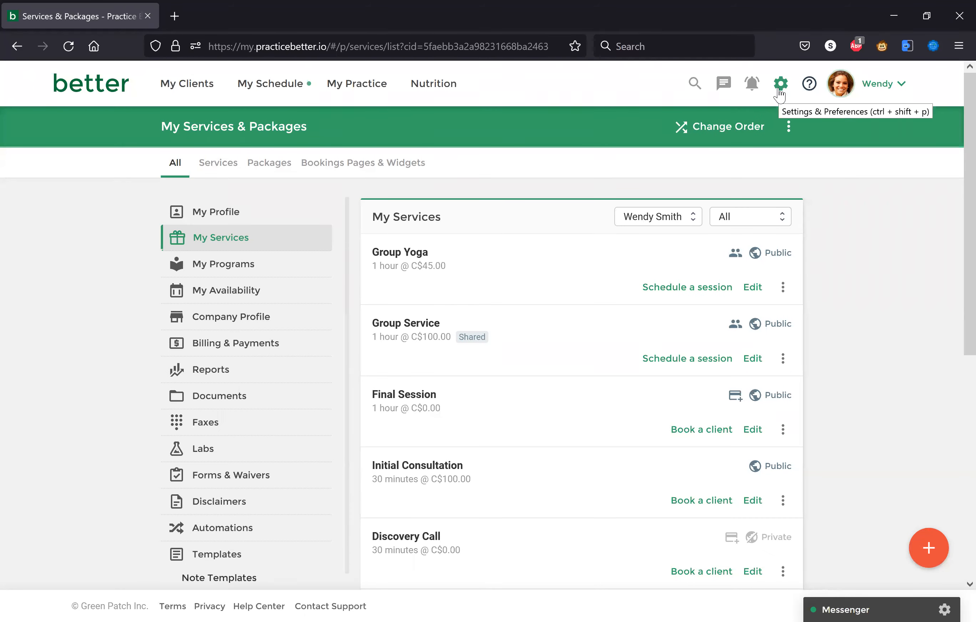
{"action": "left_click", "coordinate": [779, 93]}
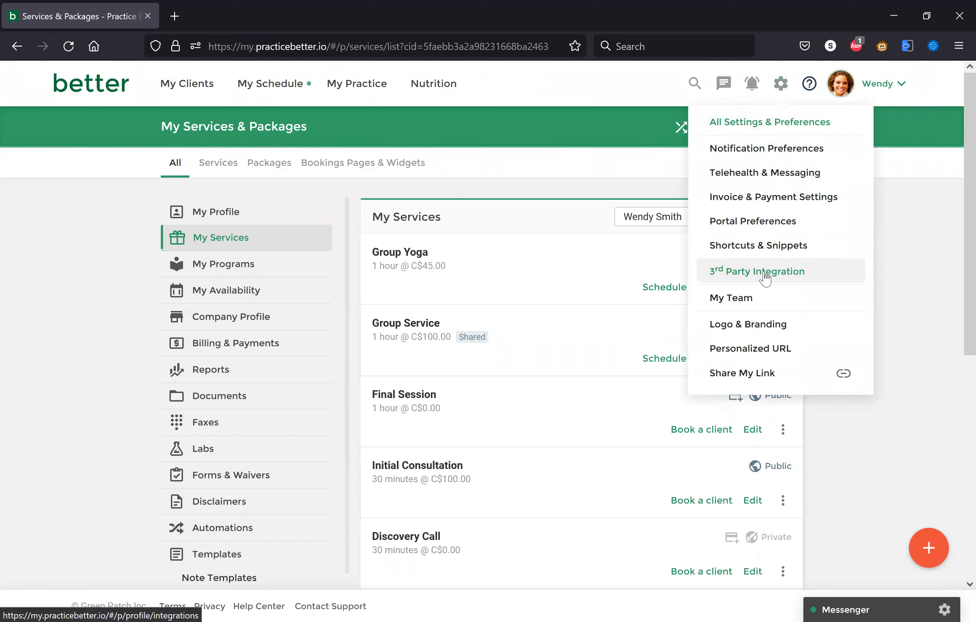
{"action": "left_click", "coordinate": [765, 276]}
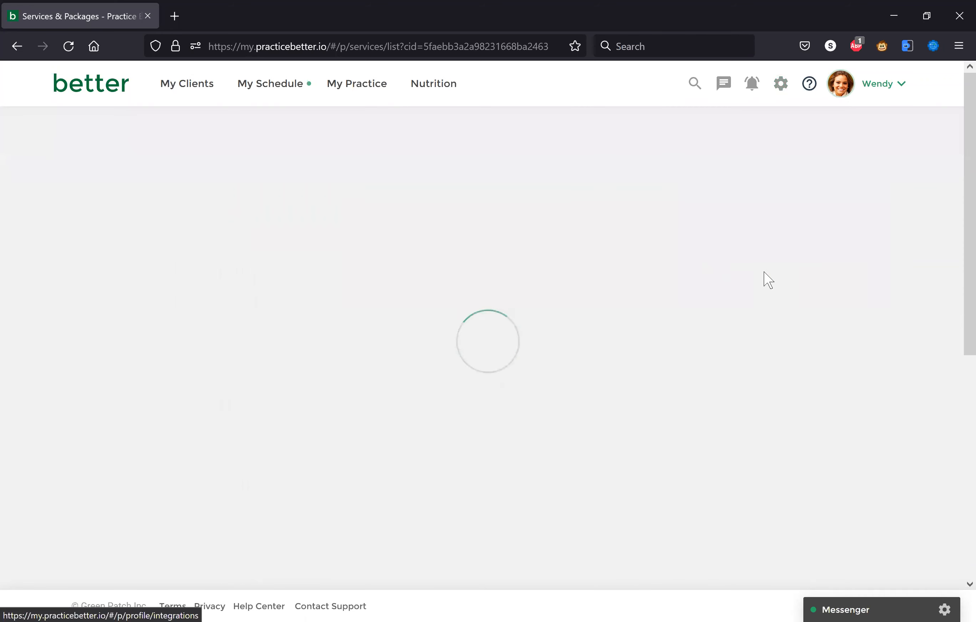
{"action": "left_click_drag", "start_coordinate": [957, 237], "coordinate": [959, 265]}
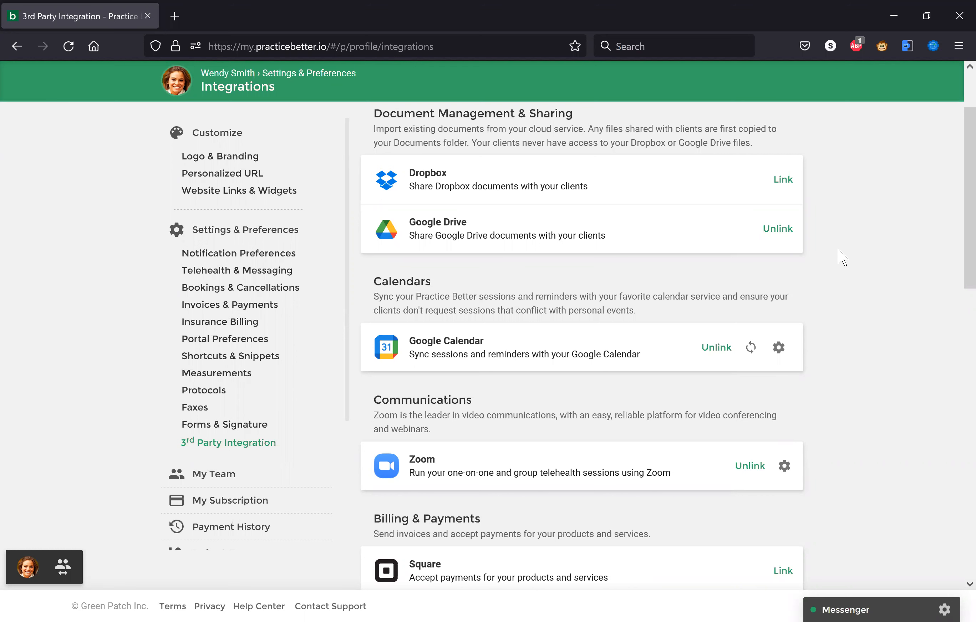
Open My Calendar, check the availability status of the Wednesday, May 18 lunch event and close its details.
{"action": "scroll", "coordinate": [959, 228], "scroll_direction": "up", "scroll_amount": 3}
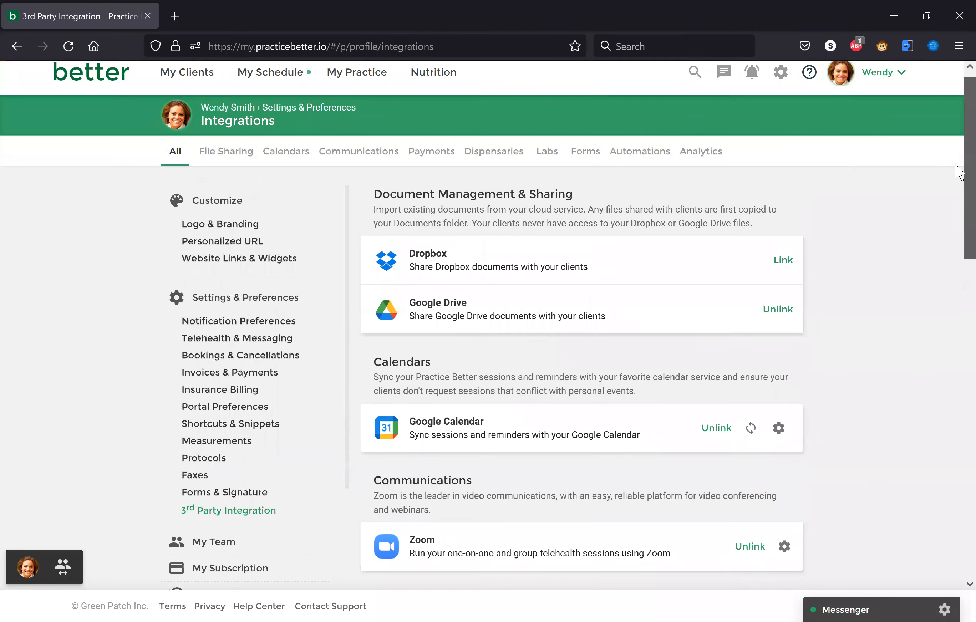
{"action": "mouse_move", "coordinate": [291, 94]}
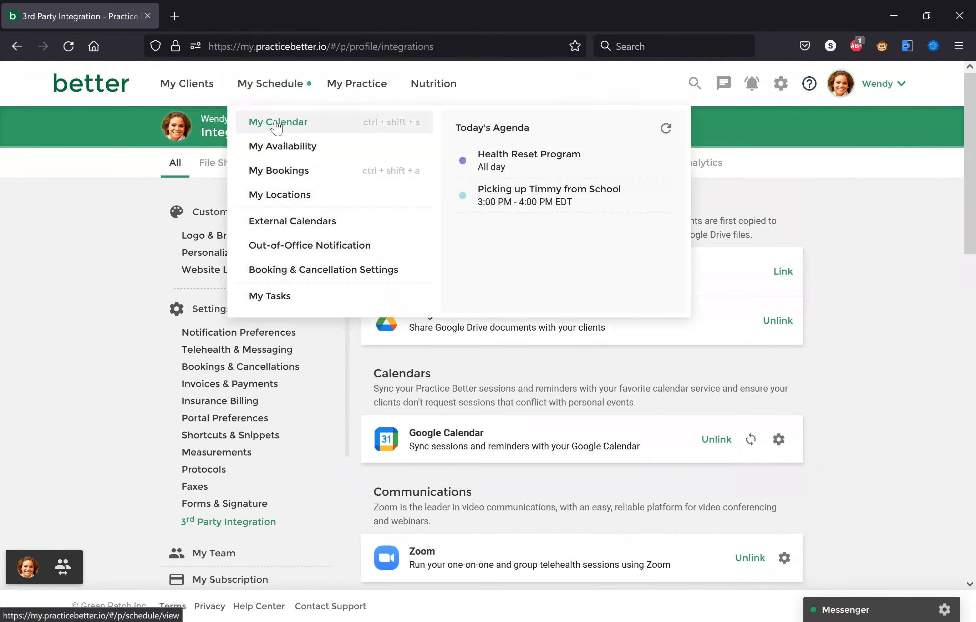
{"action": "left_click", "coordinate": [276, 123]}
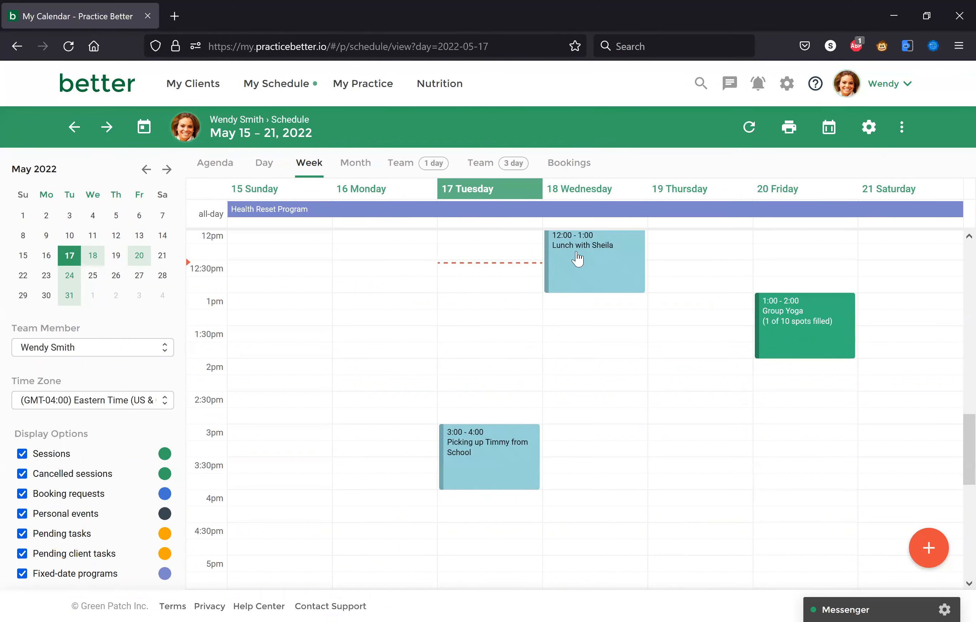
{"action": "scroll", "coordinate": [956, 442], "scroll_direction": "up", "scroll_amount": 1}
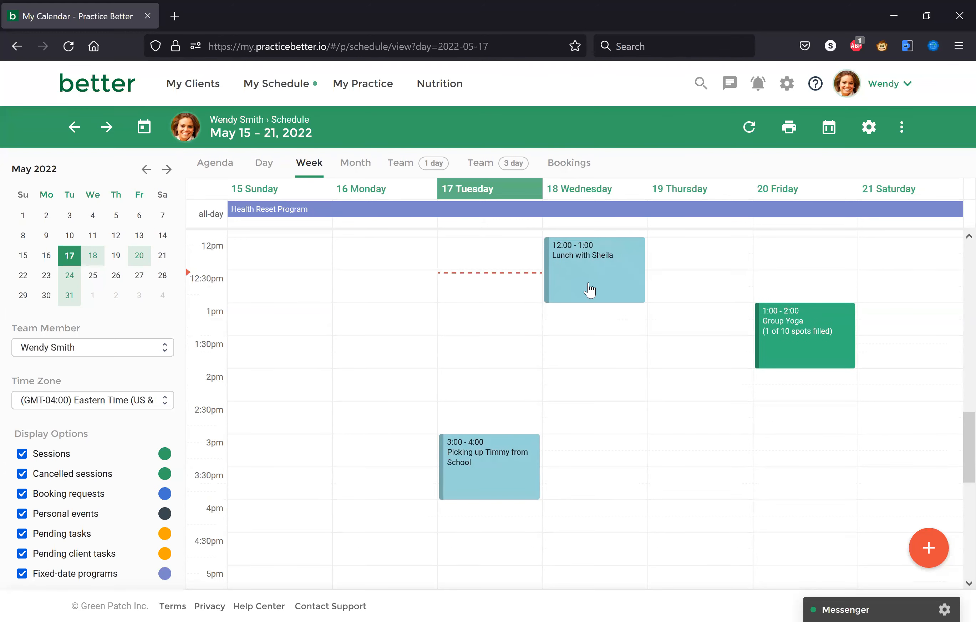
{"action": "left_click", "coordinate": [590, 290]}
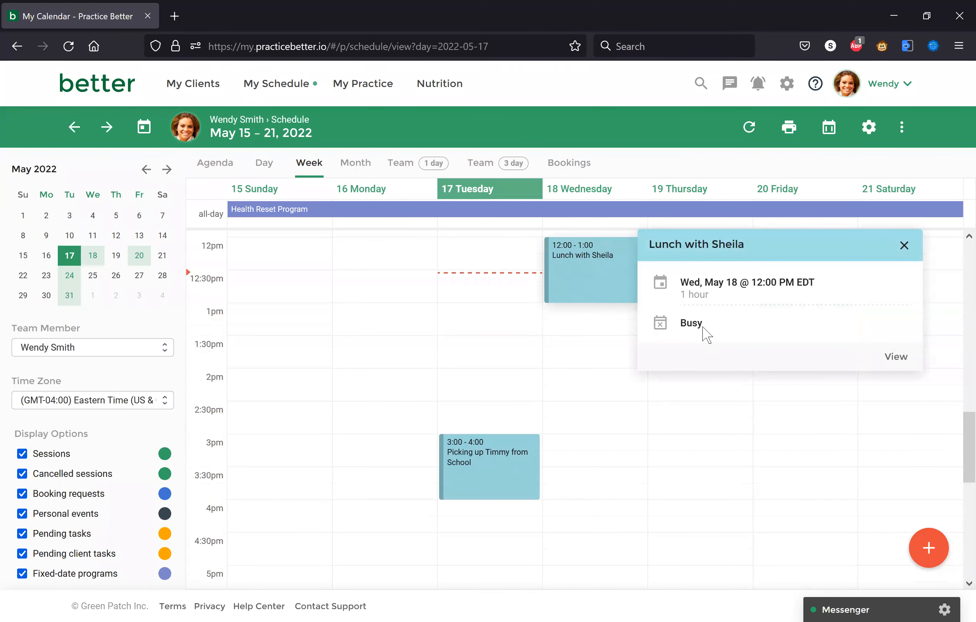
{"action": "left_click_drag", "start_coordinate": [702, 327], "coordinate": [679, 325]}
{"action": "left_click", "coordinate": [649, 409]}
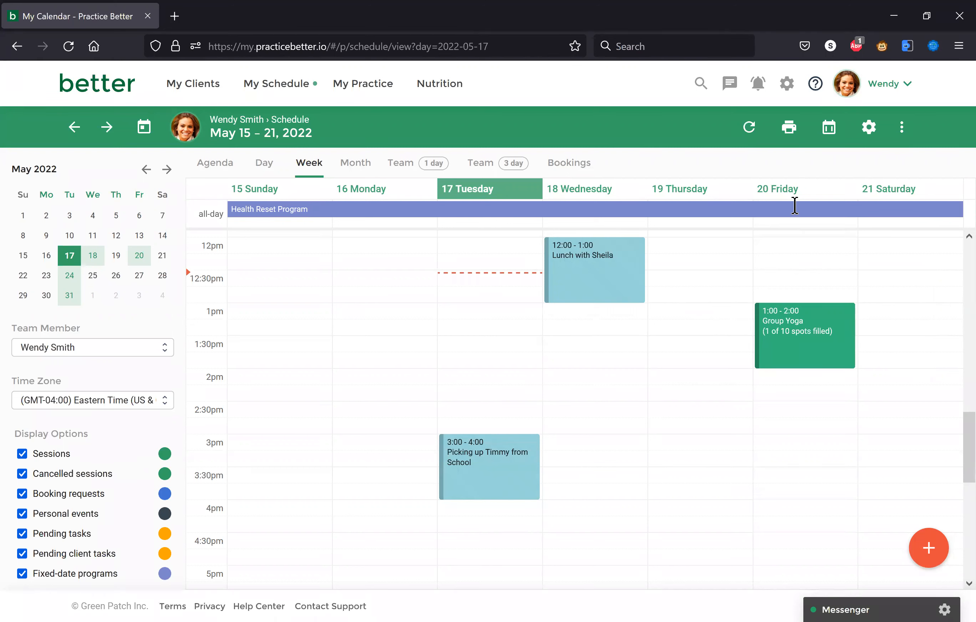
Return to the 3rd Party Integration settings and review the Zoom, Billing & Payments and supplement dispensary integrations.
{"action": "left_click", "coordinate": [787, 84]}
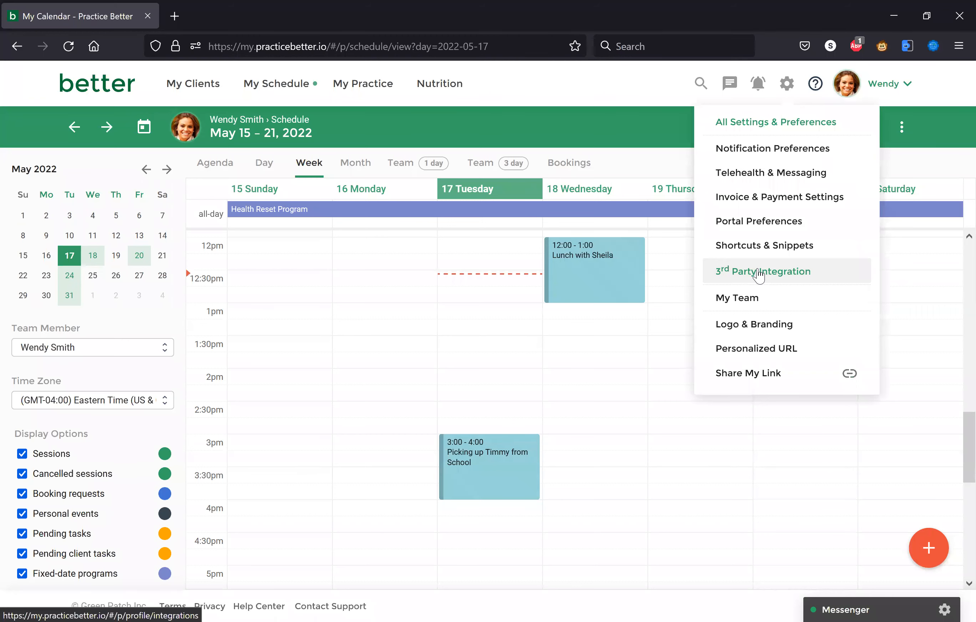
{"action": "left_click", "coordinate": [759, 277]}
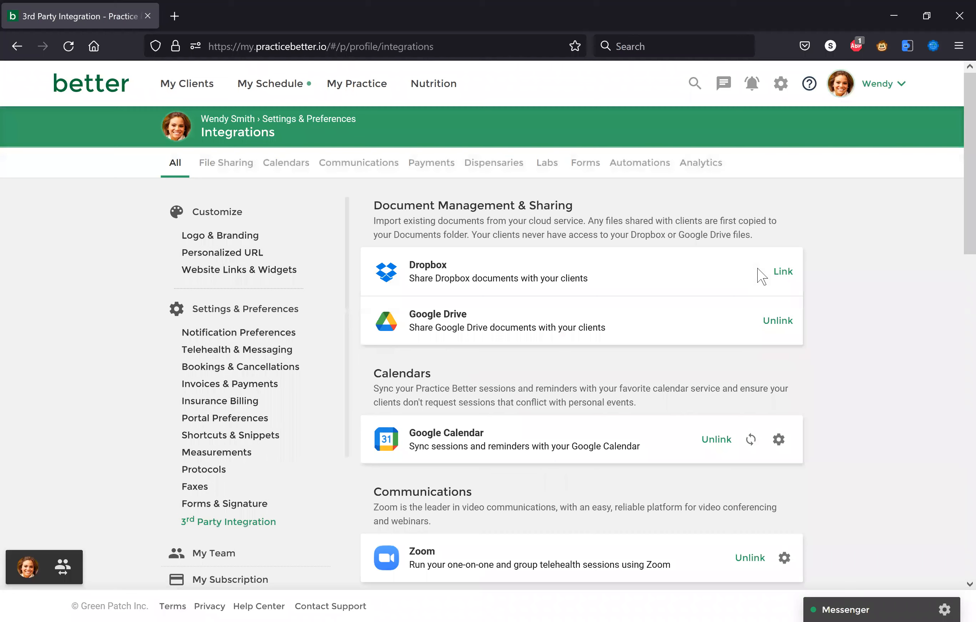
{"action": "left_click_drag", "start_coordinate": [957, 209], "coordinate": [959, 318]}
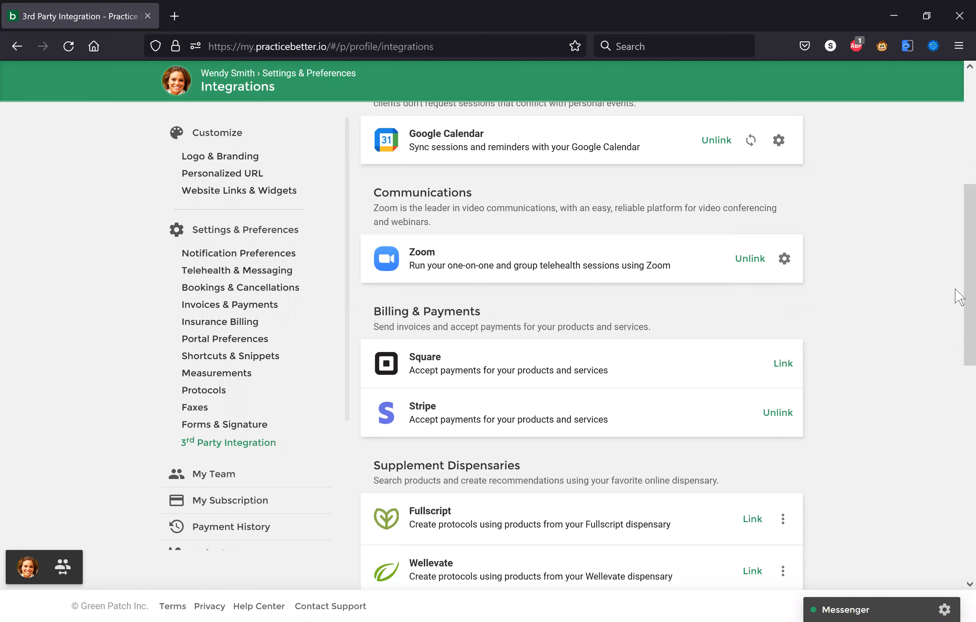
{"action": "left_click_drag", "start_coordinate": [966, 280], "coordinate": [966, 151]}
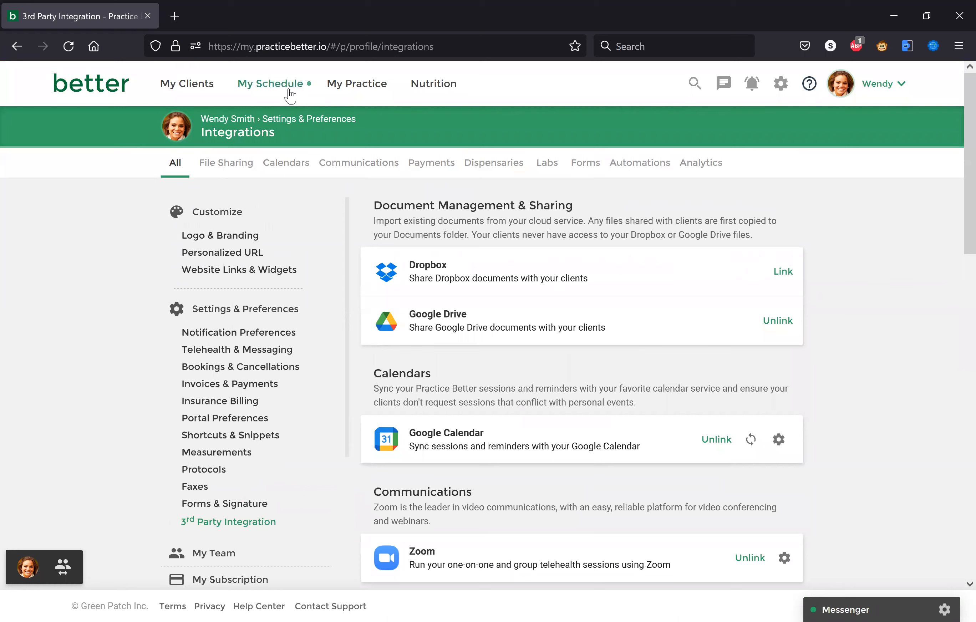
Open My Bookings and examine the Zoom meeting option on the upcoming Group Yoga session.
{"action": "left_click", "coordinate": [290, 94]}
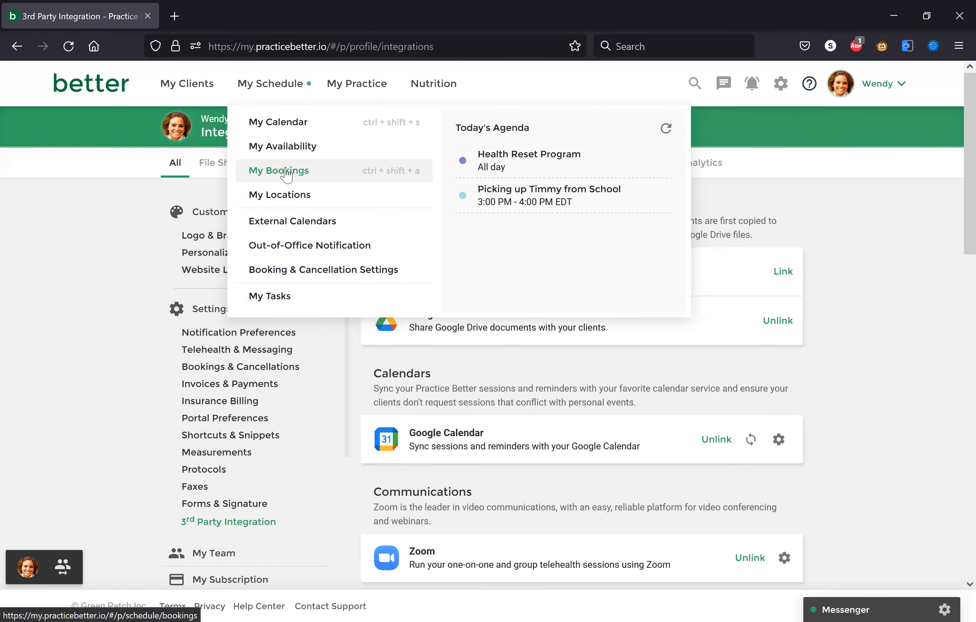
{"action": "left_click", "coordinate": [287, 176]}
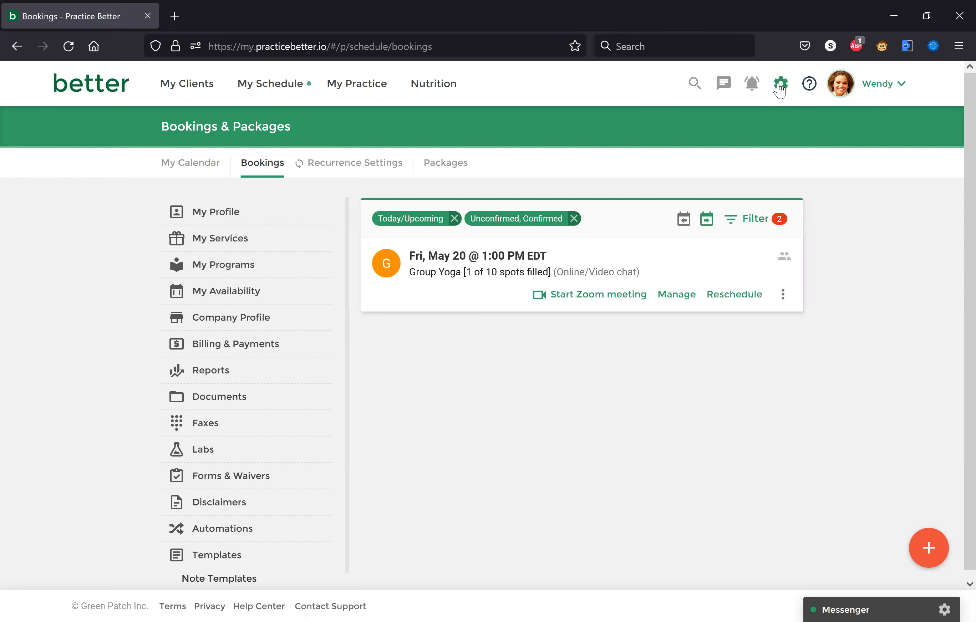
Reopen the 3rd Party Integration settings and review the payments, dispensaries, labs, forms, workflow automation and analytics integrations.
{"action": "left_click", "coordinate": [780, 83]}
{"action": "left_click", "coordinate": [731, 275]}
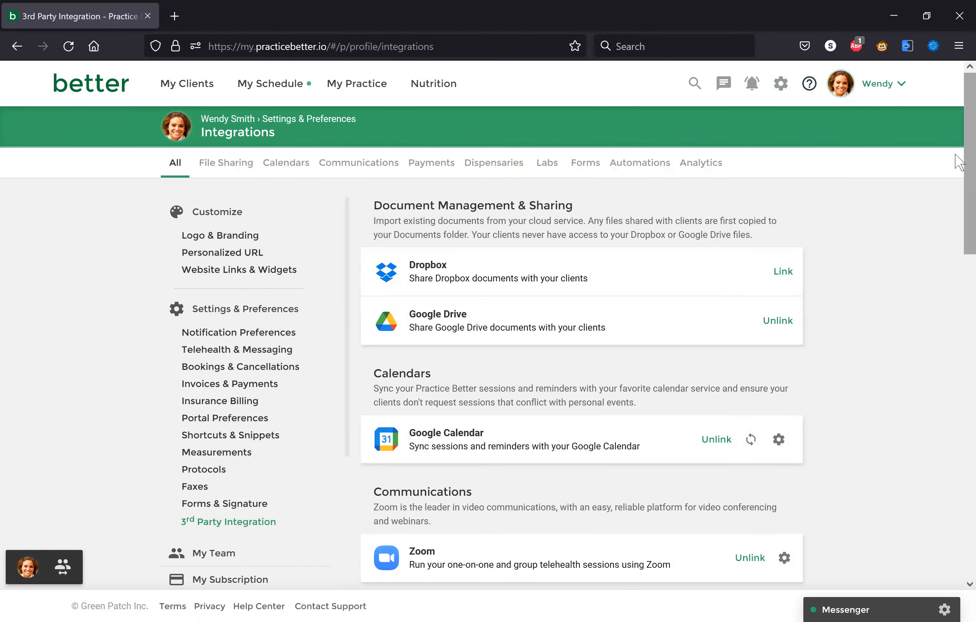
{"action": "left_click_drag", "start_coordinate": [959, 162], "coordinate": [952, 272]}
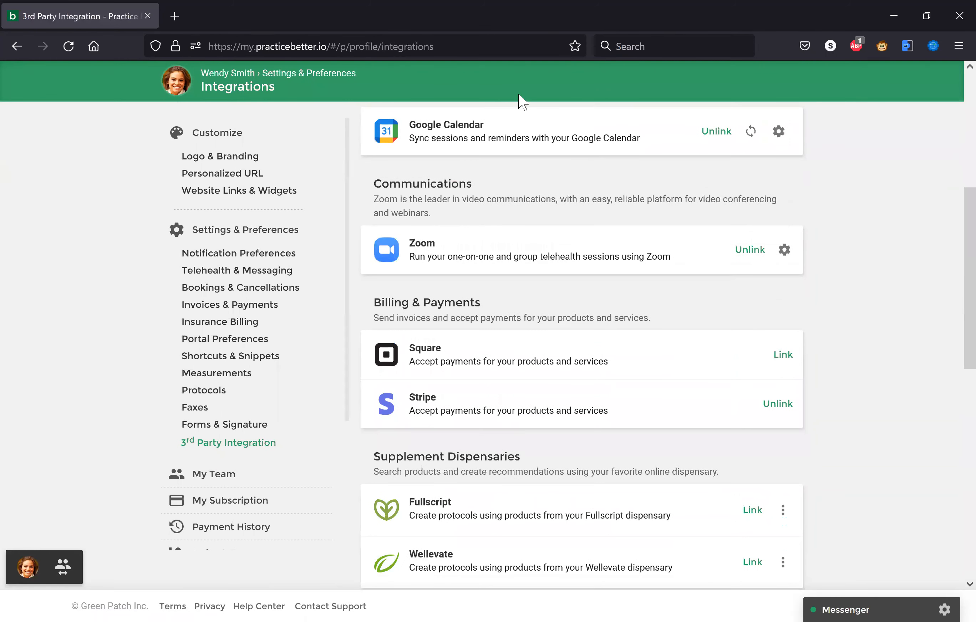
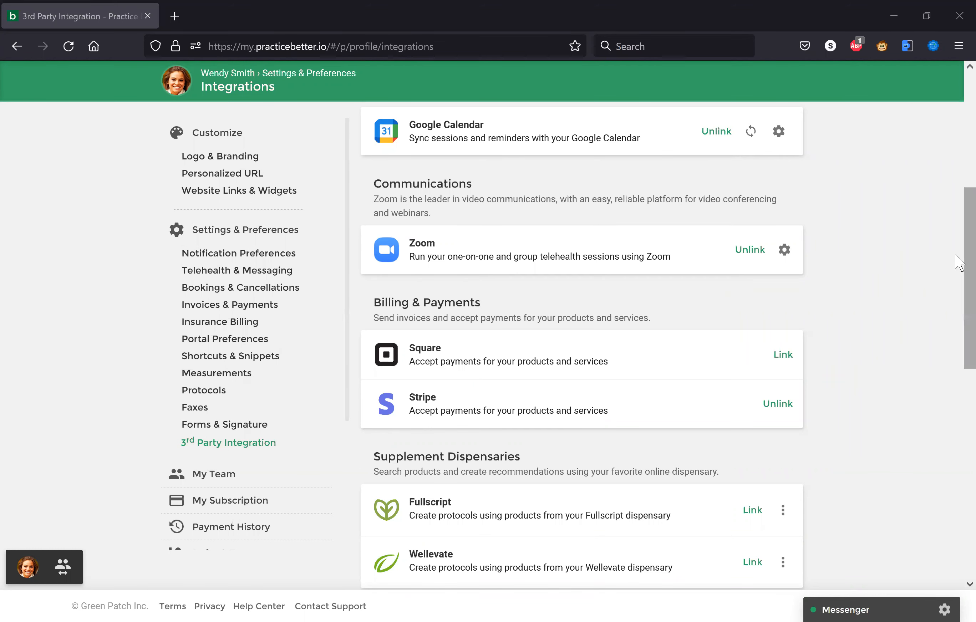
{"action": "scroll", "coordinate": [955, 335], "scroll_direction": "down", "scroll_amount": 5}
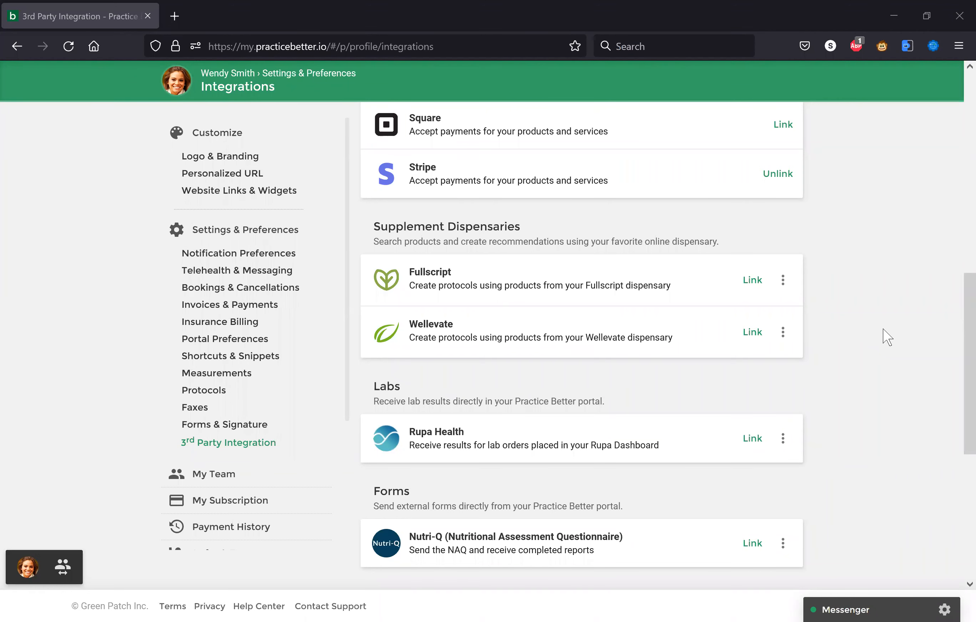
{"action": "left_click_drag", "start_coordinate": [956, 335], "coordinate": [960, 392]}
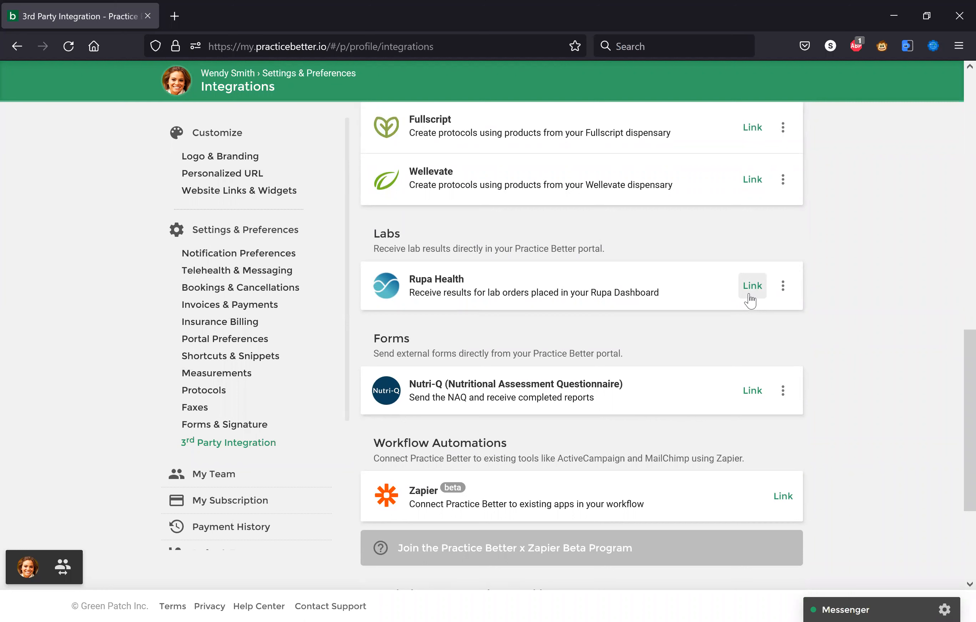
{"action": "left_click_drag", "start_coordinate": [965, 356], "coordinate": [964, 415]}
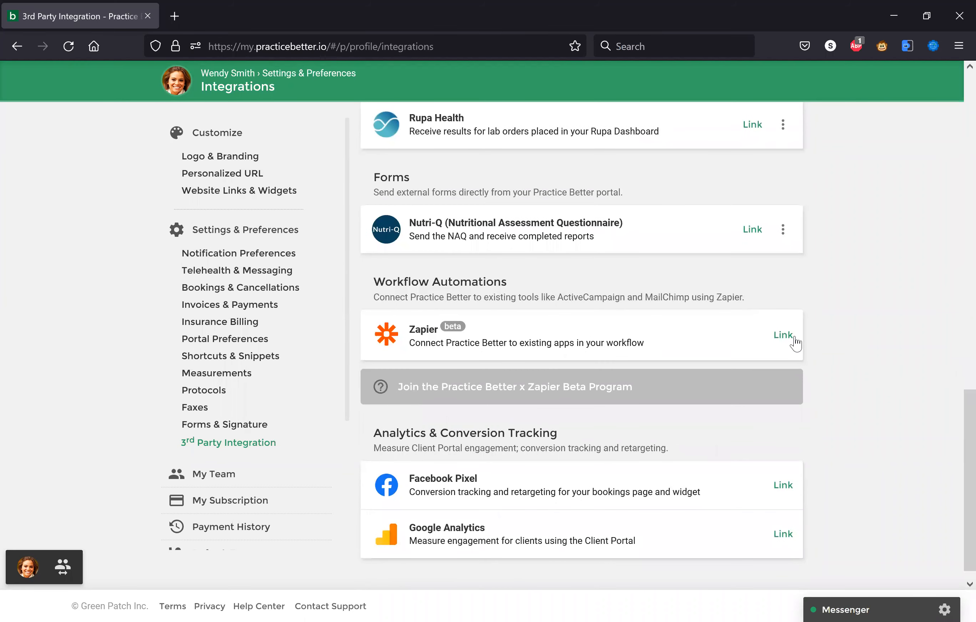